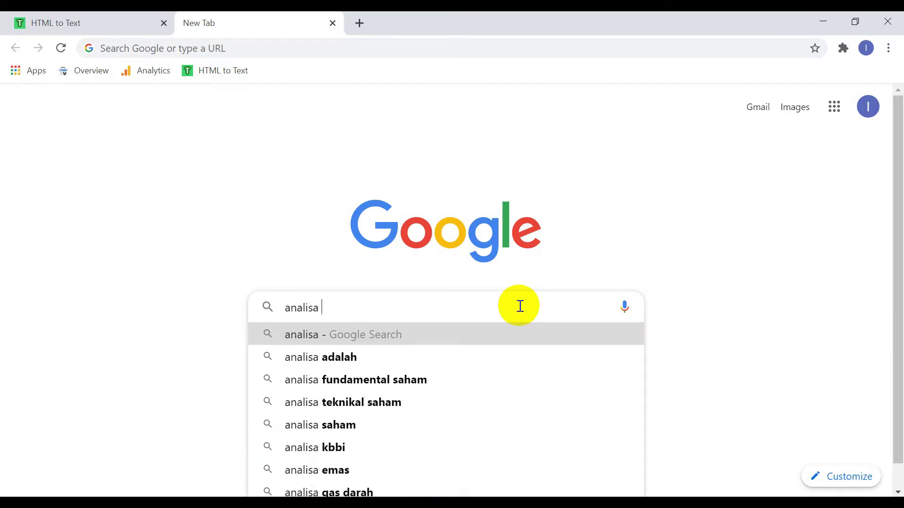
# - Search Google for "analisa gtk" and open the A-GTK site at analisa.gtkjatim.id
pyautogui.write('gtk')
pyautogui.press('Return')
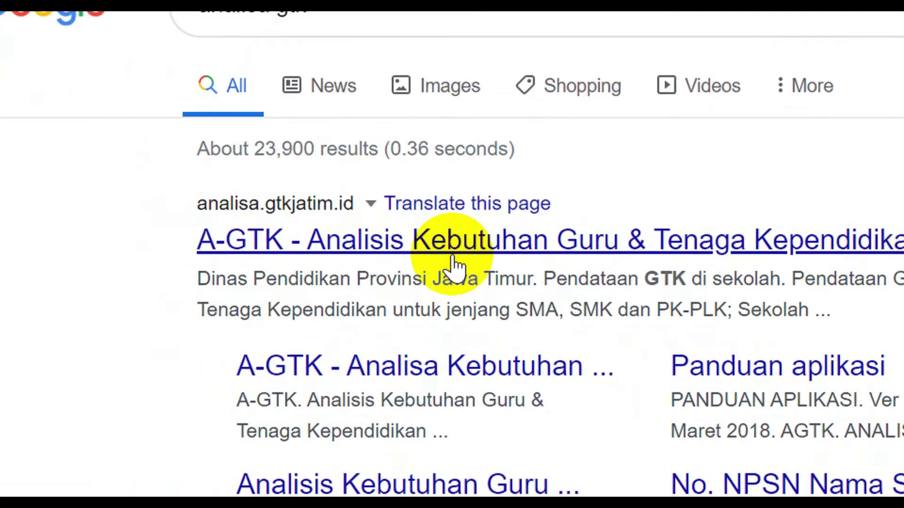
pyautogui.click(407, 254)
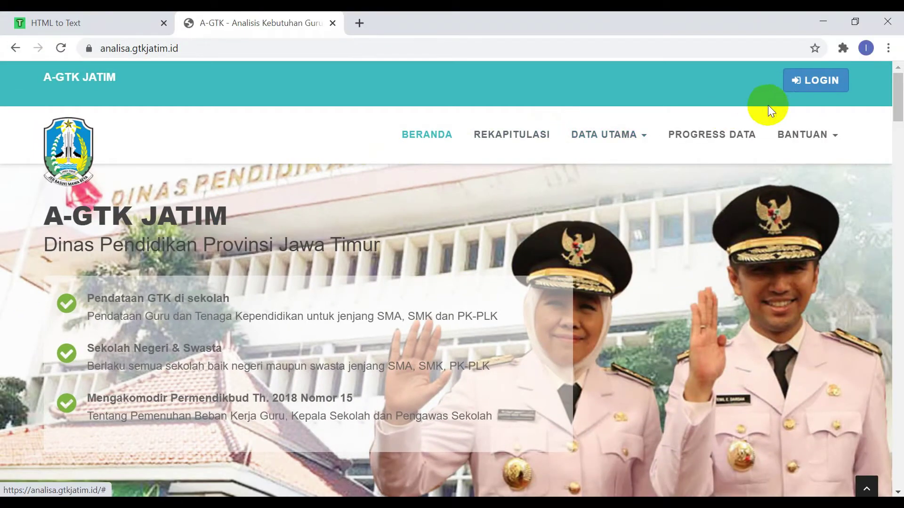
# - Open the A-GTK Jatim login page and choose Tahun Ajaran 2020 / 2021 [Ganjil] as the school year
pyautogui.click(816, 84)
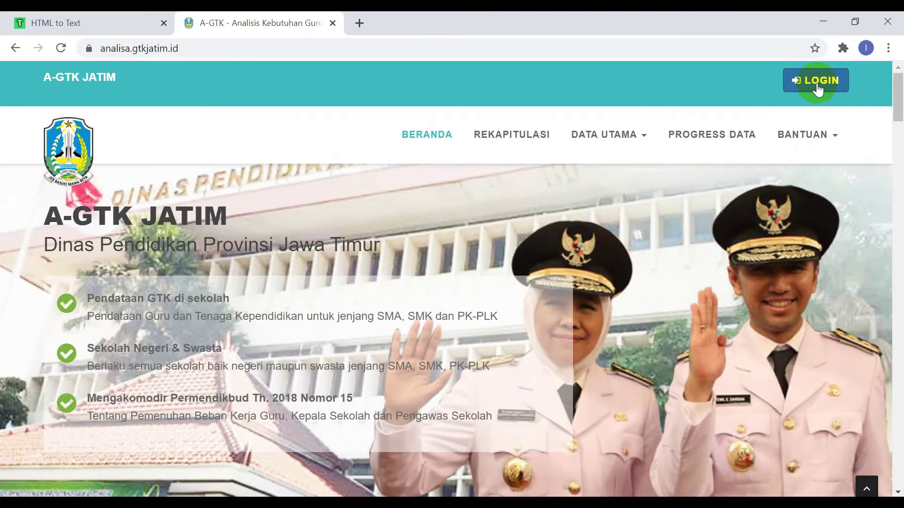
pyautogui.click(731, 159)
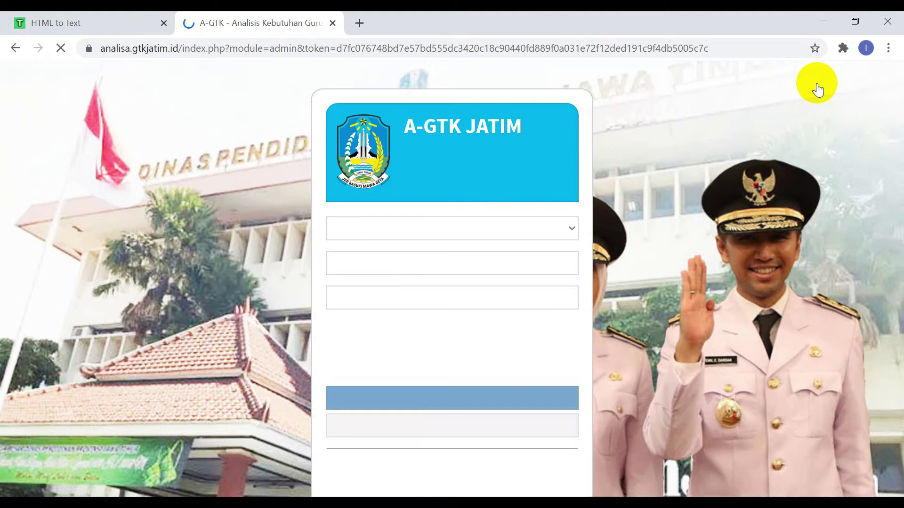
pyautogui.click(510, 227)
pyautogui.click(492, 248)
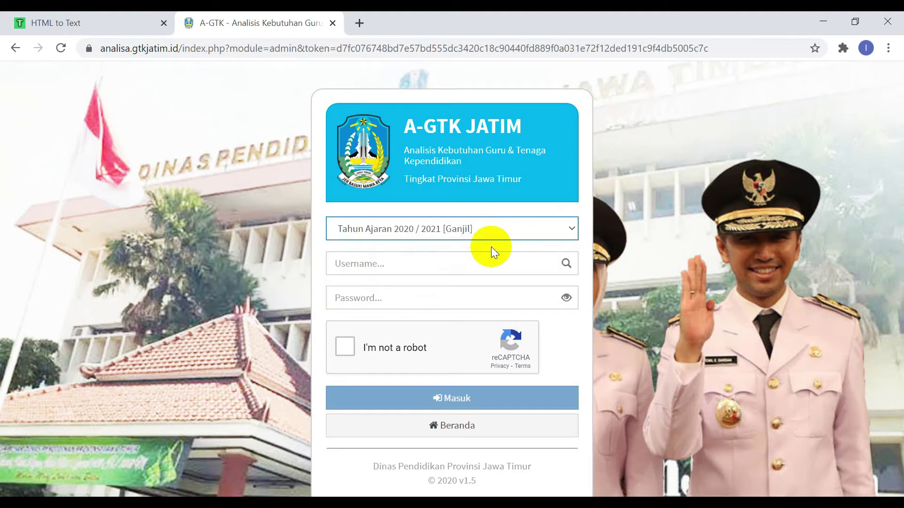
# - Enter the username and account password, complete the "I'm not a robot" check and sign in
pyautogui.click(453, 295)
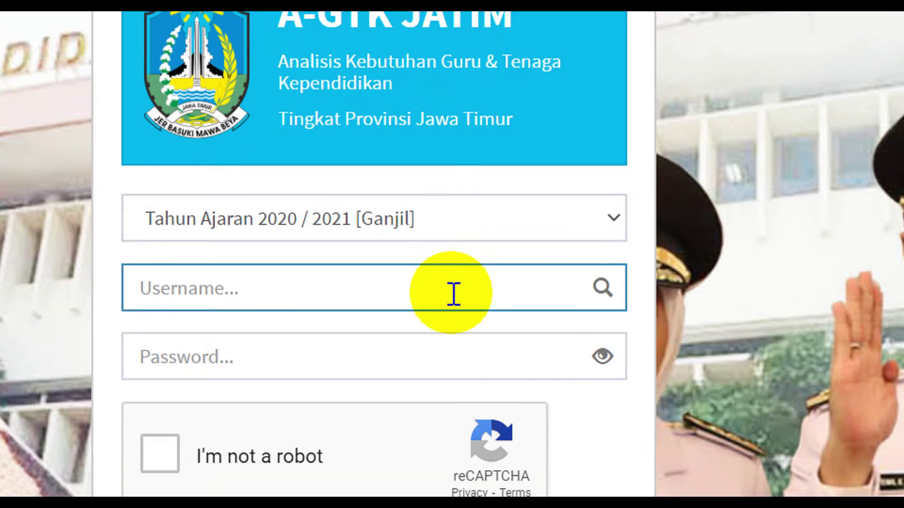
pyautogui.press('Tab')
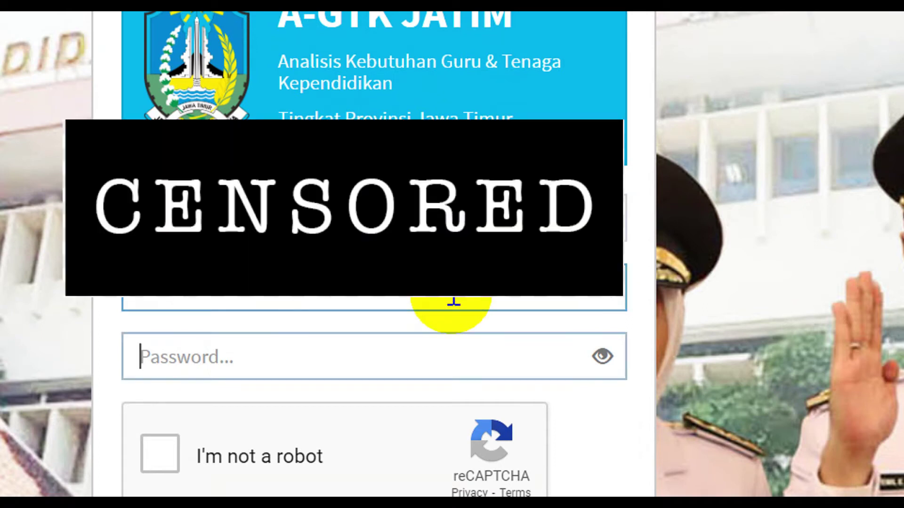
pyautogui.hotkey('ctrl', 'v')
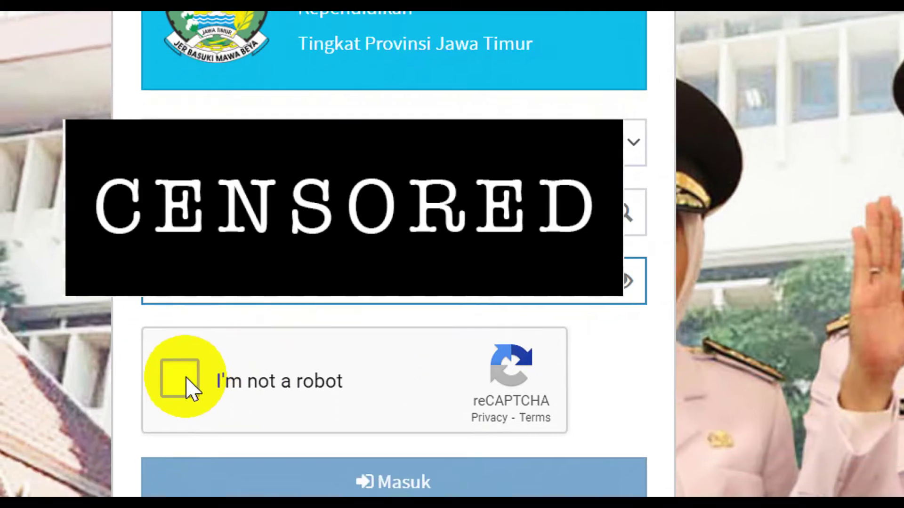
pyautogui.click(166, 454)
pyautogui.click(194, 386)
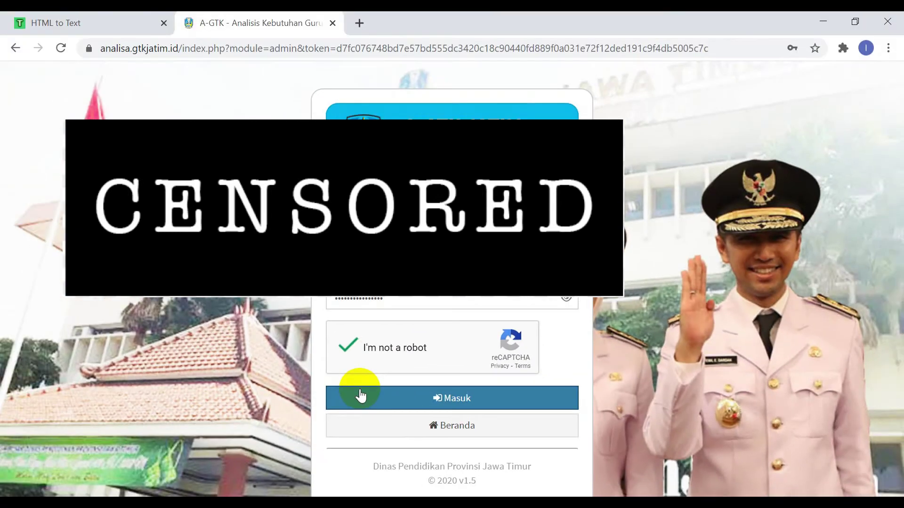
pyautogui.click(214, 389)
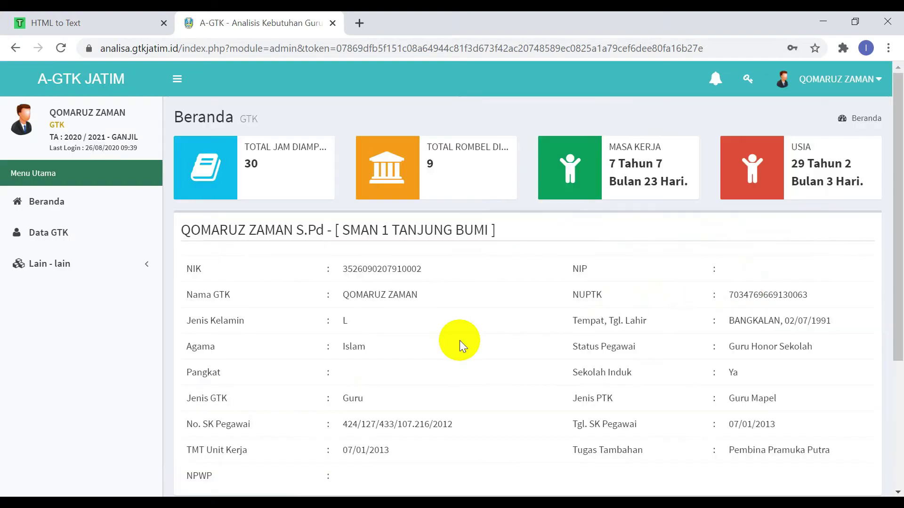
# - Look over the Beranda profile summary and edit progress, and open the Data GTK page
pyautogui.scroll(-4, 460, 340)
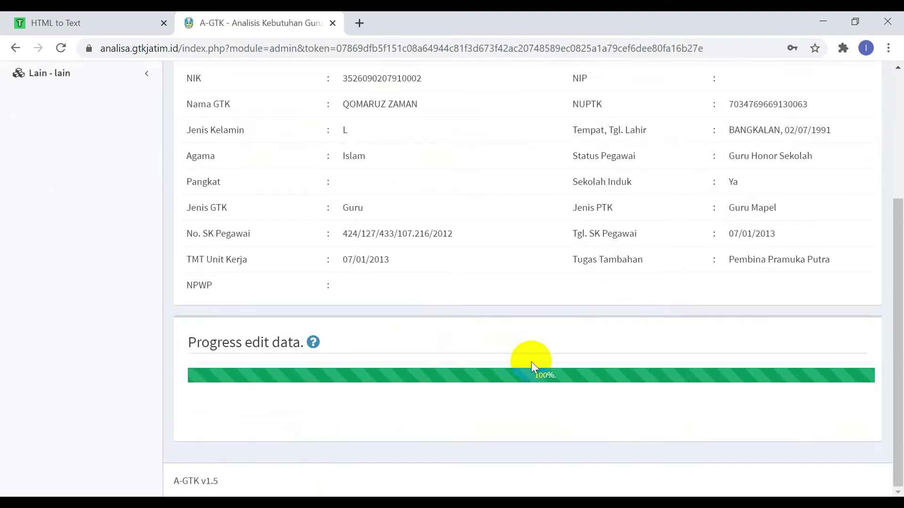
pyautogui.scroll(4, 424, 224)
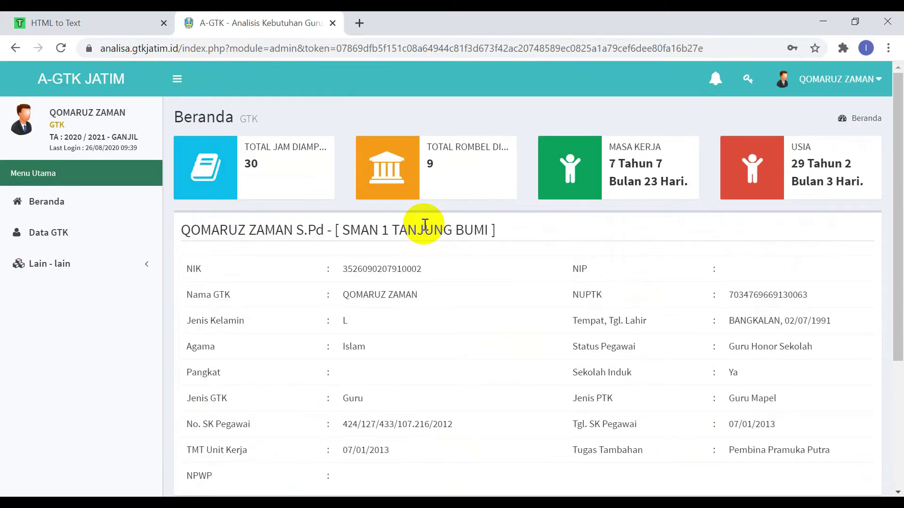
pyautogui.click(99, 240)
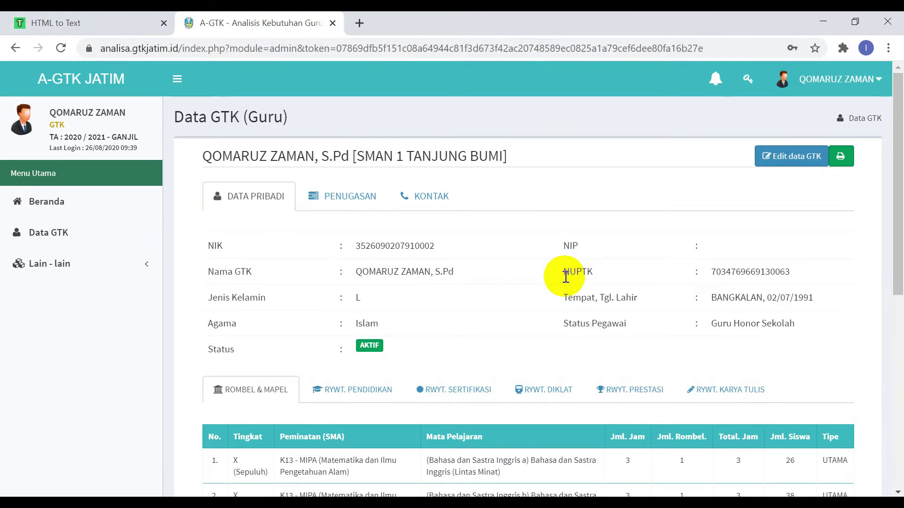
# - Review the teacher's certification, training, achievement, written work and education histories and the Rombel & Mapel teaching list
pyautogui.click(478, 390)
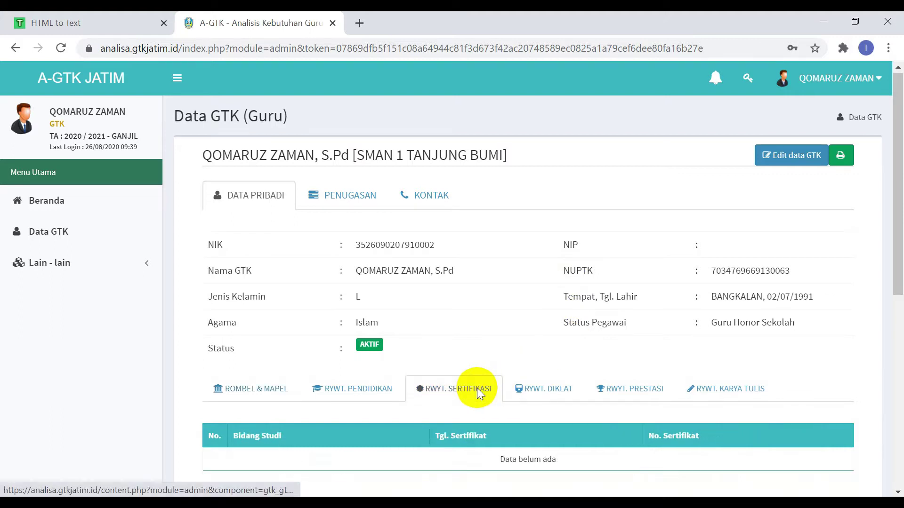
pyautogui.scroll(-1, 477, 391)
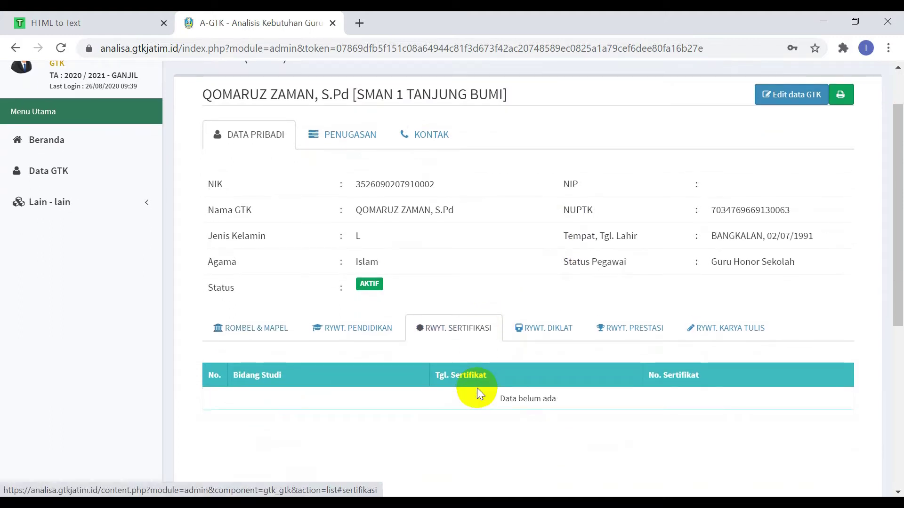
pyautogui.click(556, 336)
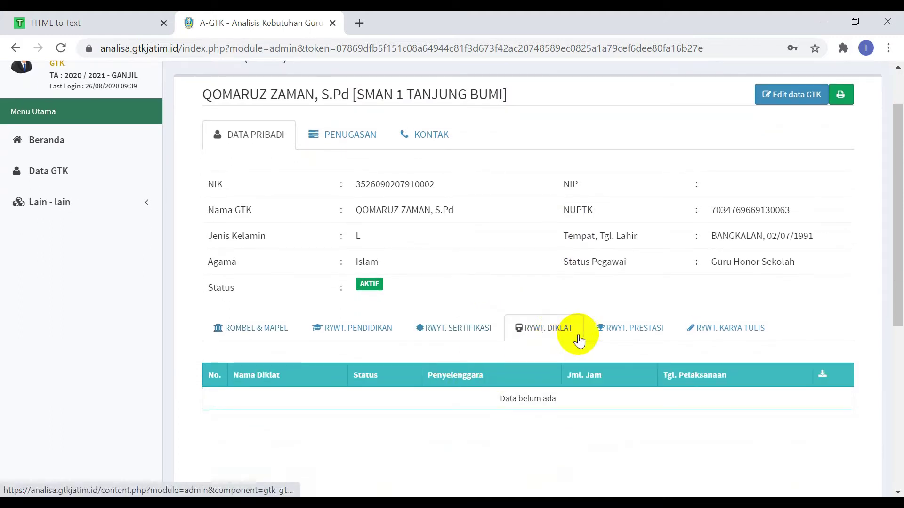
pyautogui.click(625, 335)
pyautogui.click(701, 334)
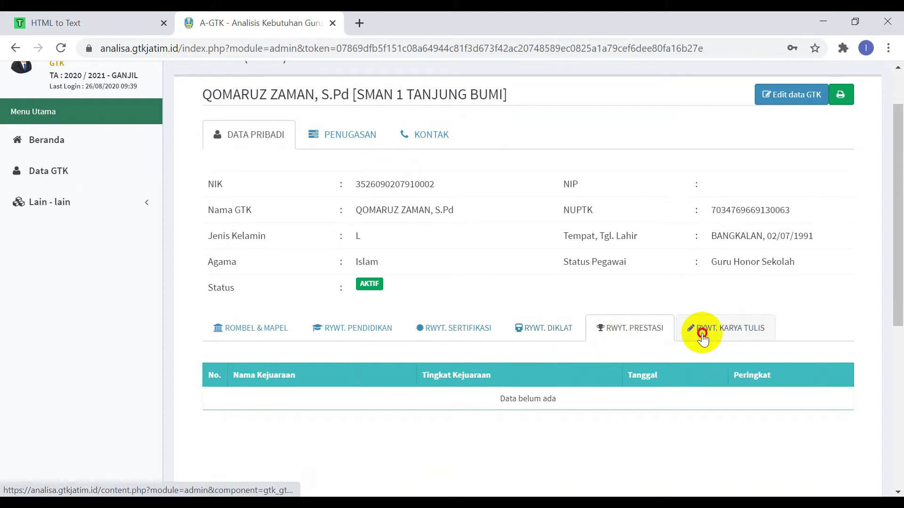
pyautogui.click(468, 334)
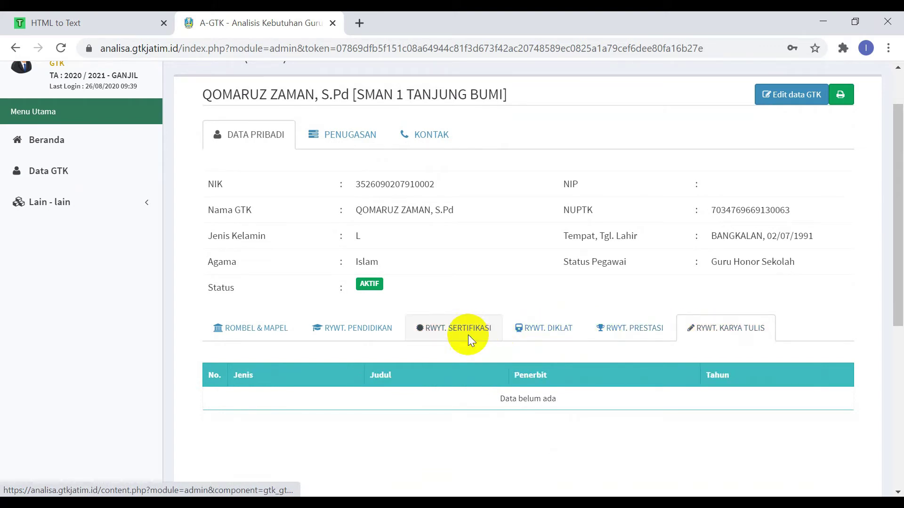
pyautogui.click(357, 332)
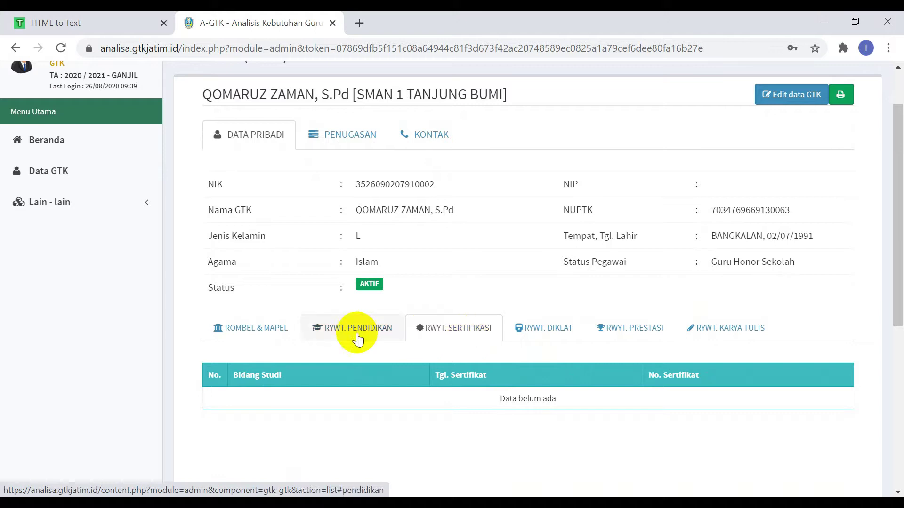
pyautogui.click(285, 336)
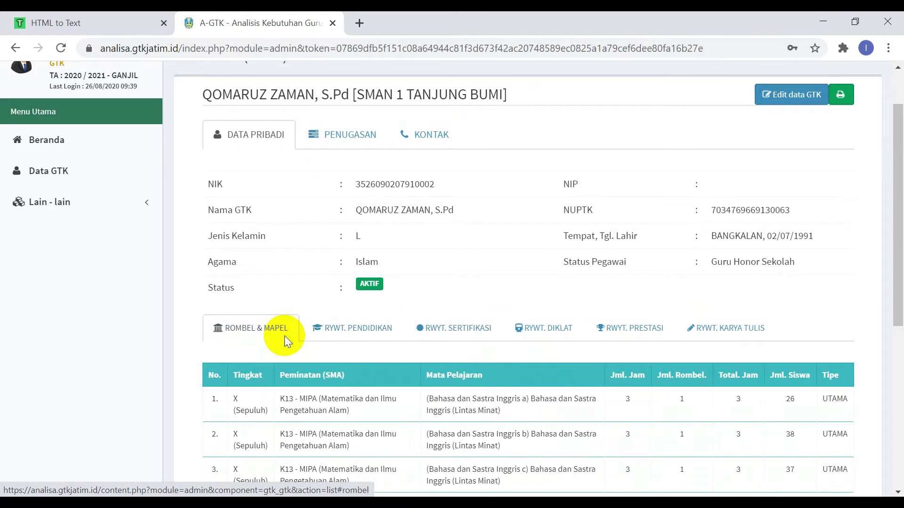
pyautogui.scroll(-7, 285, 336)
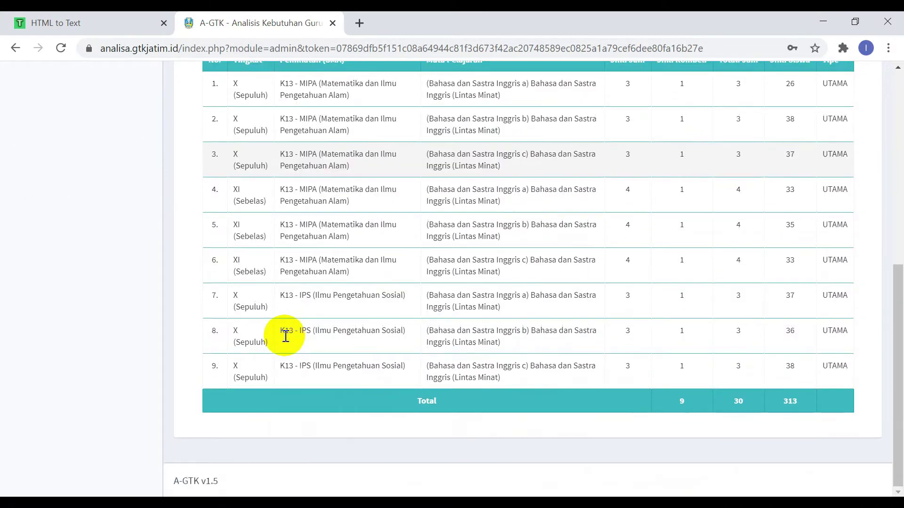
pyautogui.scroll(8, 286, 336)
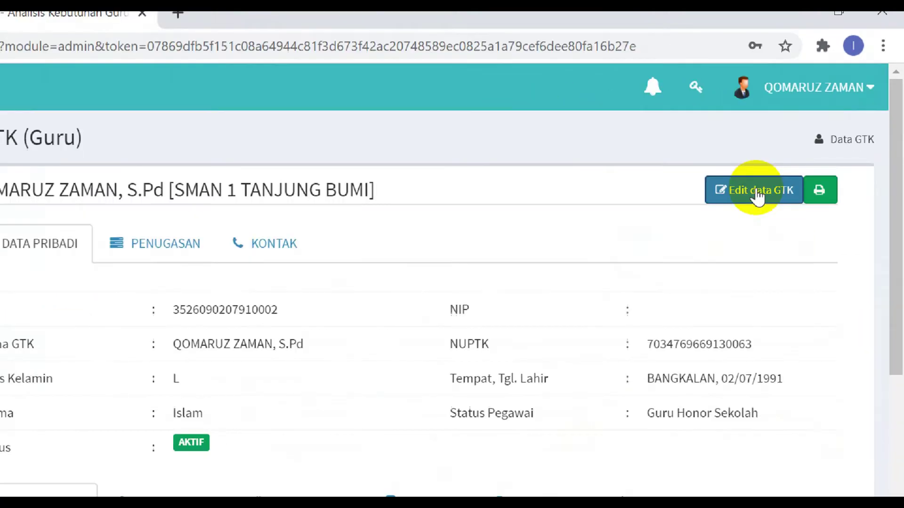
# - Open the teacher's GTK data for editing and look through the personal data and the Rombel & Mapel list
pyautogui.click(686, 263)
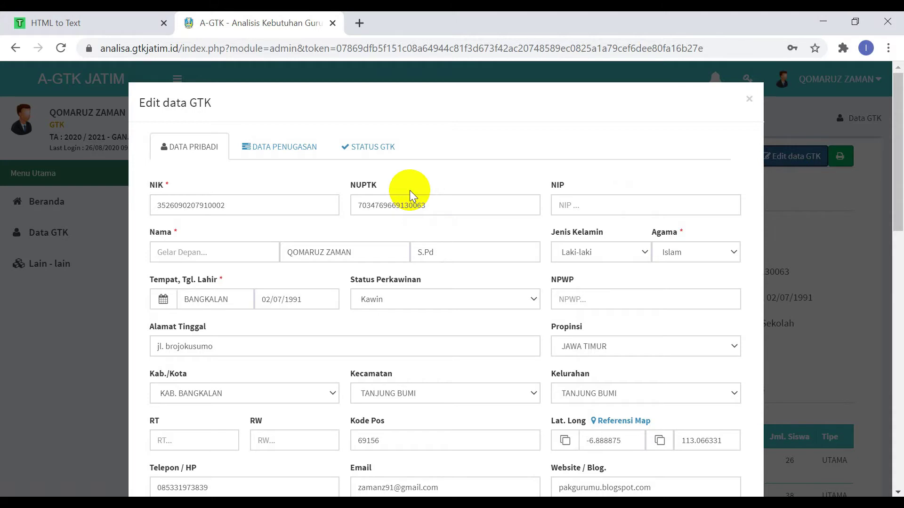
pyautogui.scroll(-4, 410, 190)
pyautogui.scroll(-5, 410, 191)
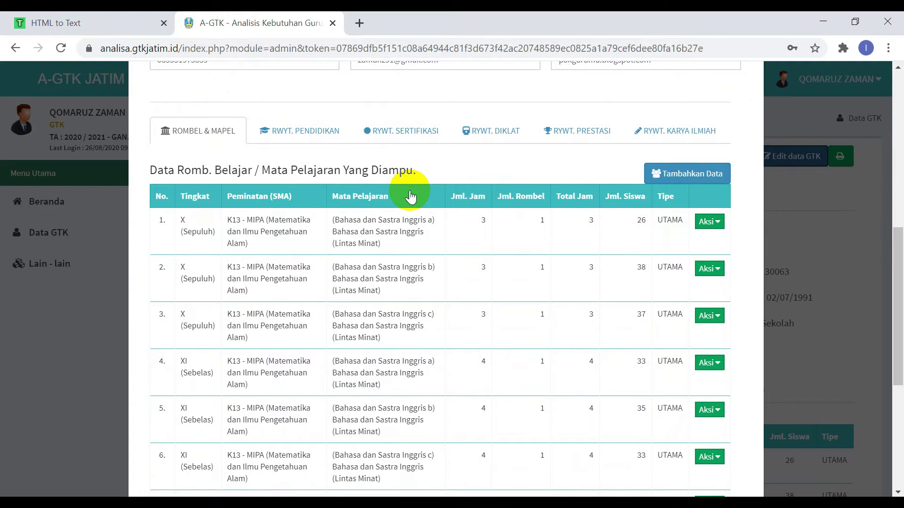
pyautogui.scroll(-2, 409, 196)
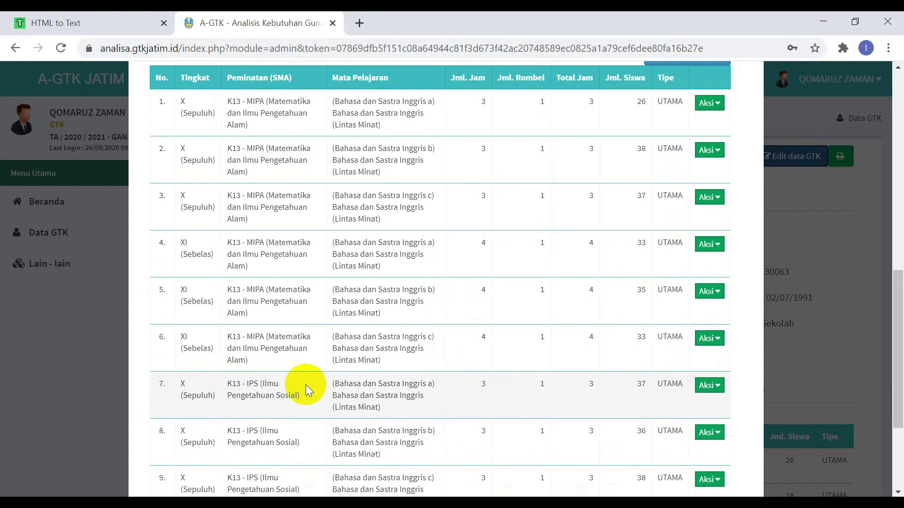
pyautogui.scroll(-2, 306, 385)
pyautogui.scroll(3, 306, 385)
pyautogui.scroll(3, 305, 384)
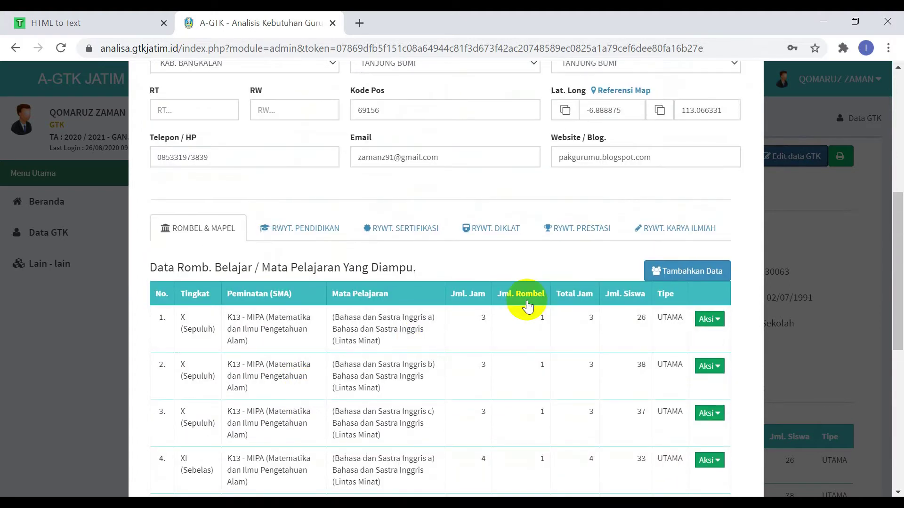
# - Start a new Rombel & Mapel entry with Tingkat XI (Sebelas) and Peminatan K13 - IPS (Ilmu Pengetahuan Sosial)
pyautogui.click(659, 272)
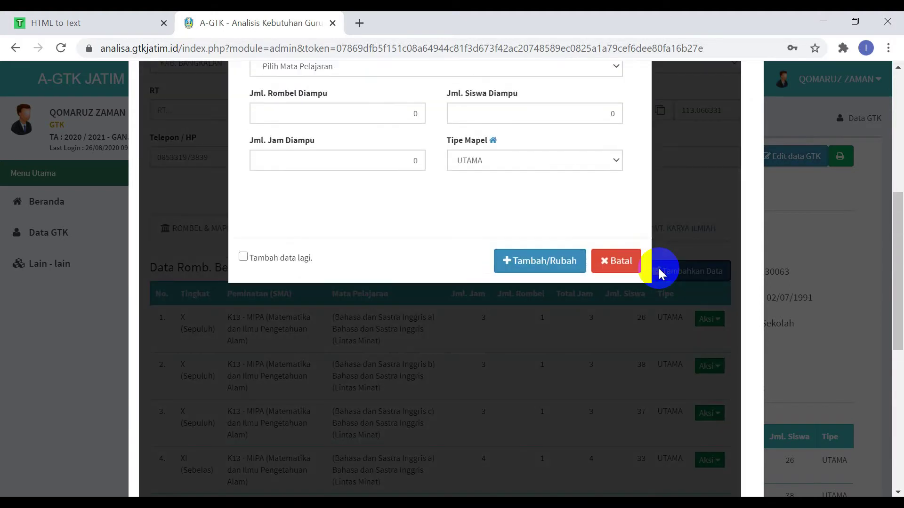
pyautogui.scroll(3, 515, 223)
pyautogui.scroll(2, 515, 225)
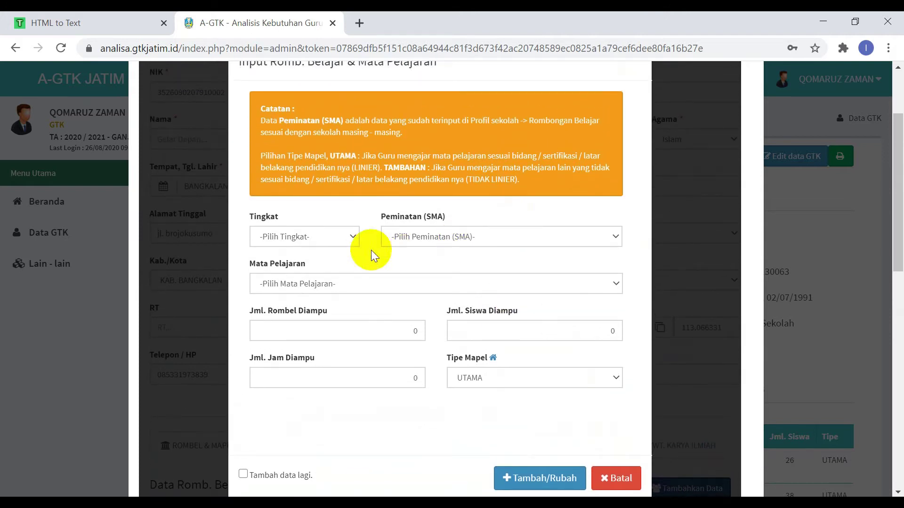
pyautogui.click(341, 239)
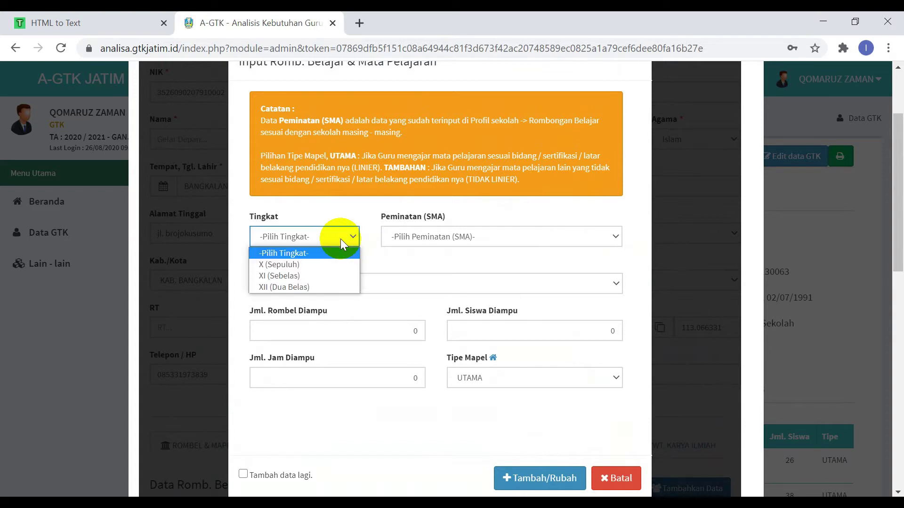
pyautogui.click(320, 275)
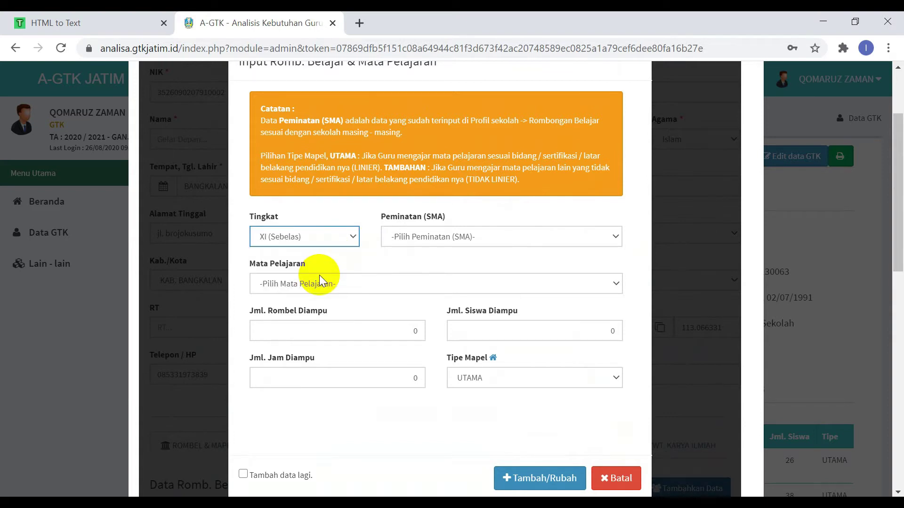
pyautogui.click(439, 238)
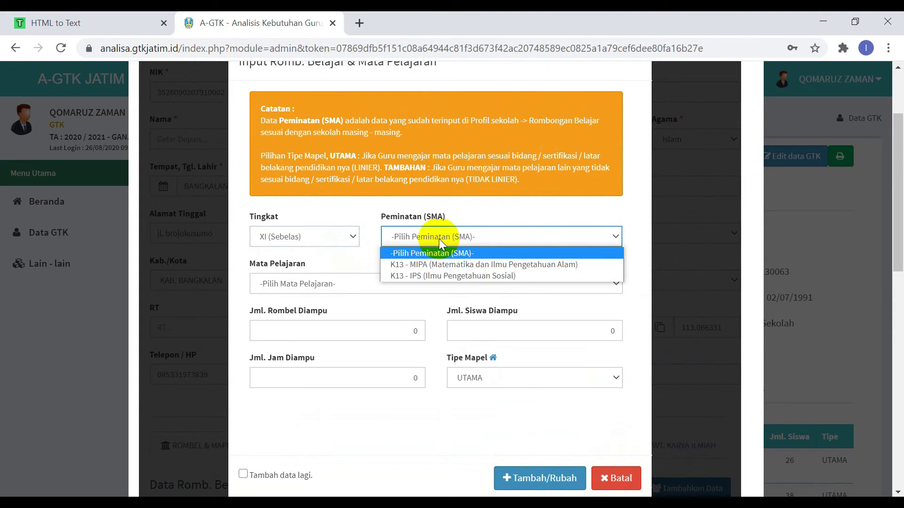
pyautogui.click(438, 275)
# - Choose Bahasa dan Sastra Inggris a (Lintas Minat) [4 Jam] as the Mata Pelajaran of the XI IPS entry
pyautogui.click(438, 283)
pyautogui.scroll(-1, 428, 249)
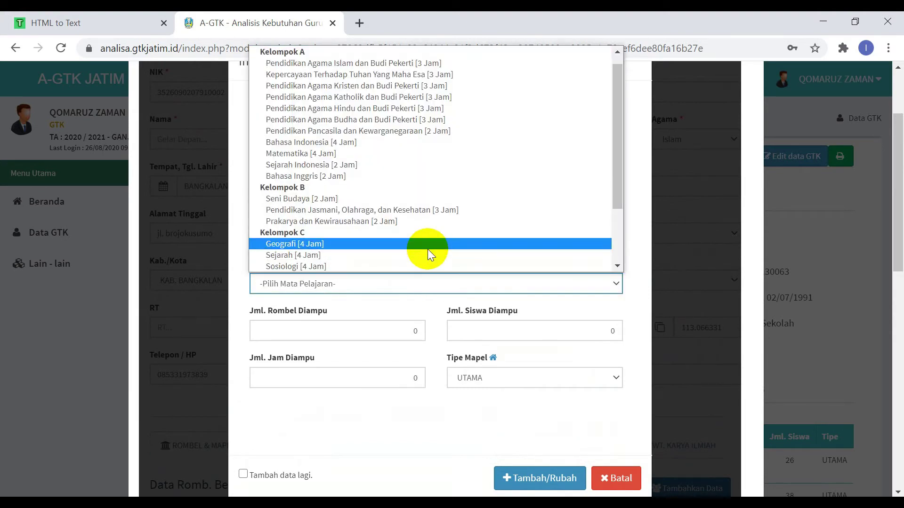
pyautogui.scroll(-2, 427, 249)
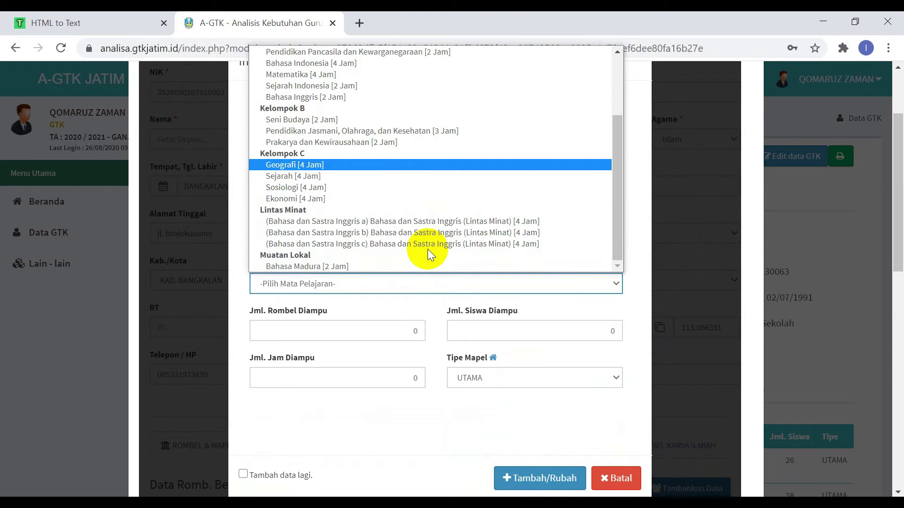
pyautogui.click(426, 220)
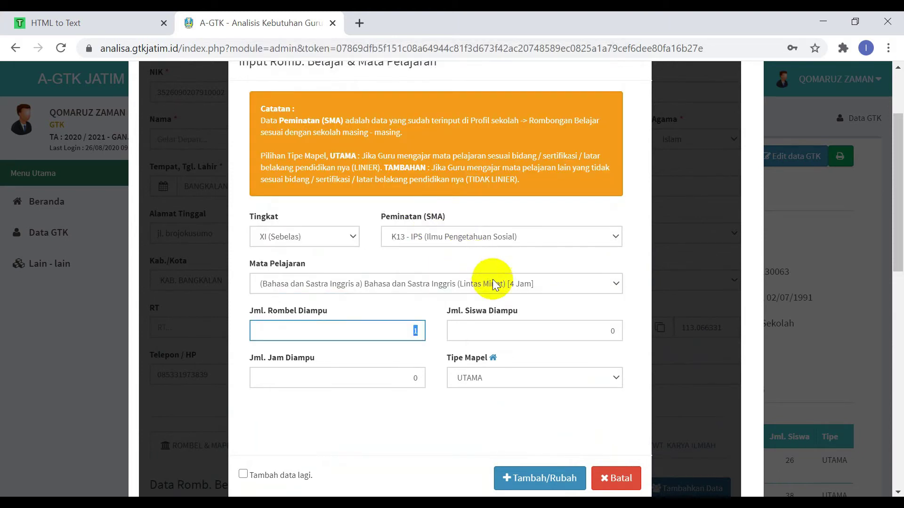
# - Look up the 2s1 class size in the total siswa Excel workbook and set Jml. Siswa Diampu to 28 in A-GTK
pyautogui.click(518, 332)
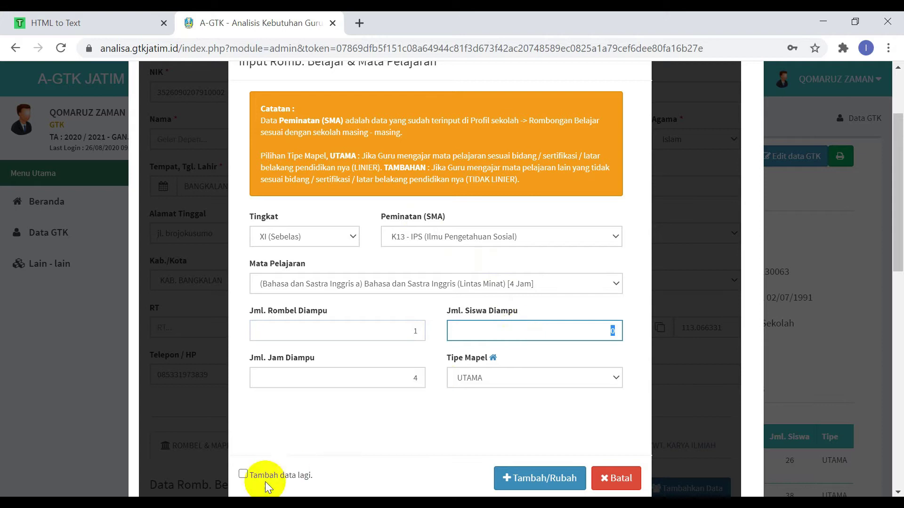
pyautogui.click(229, 494)
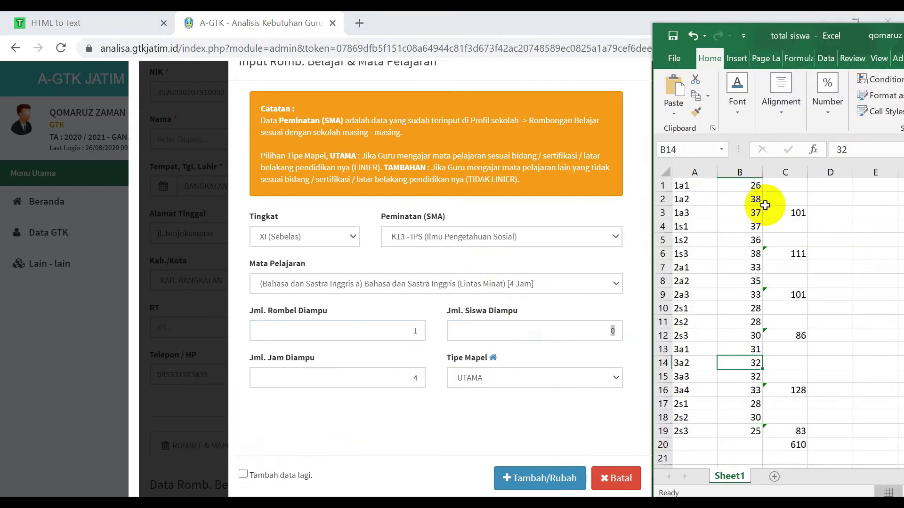
pyautogui.click(752, 309)
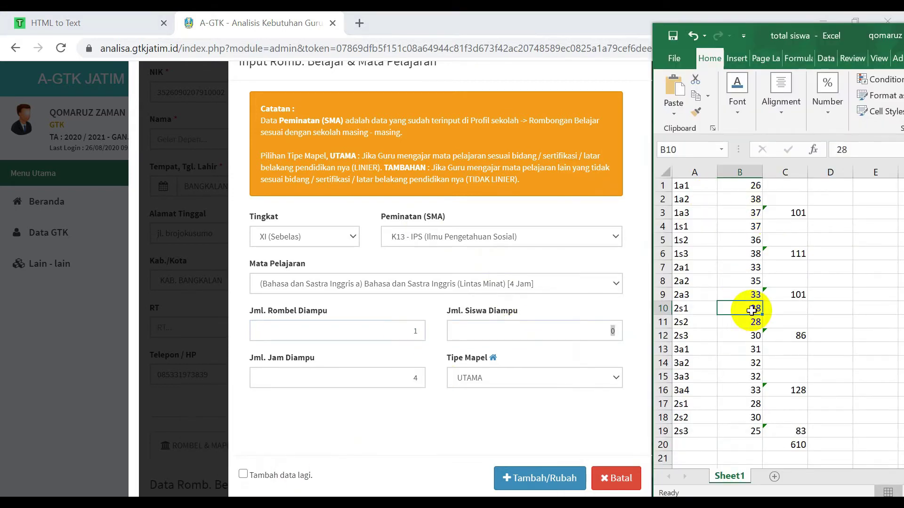
pyautogui.click(544, 340)
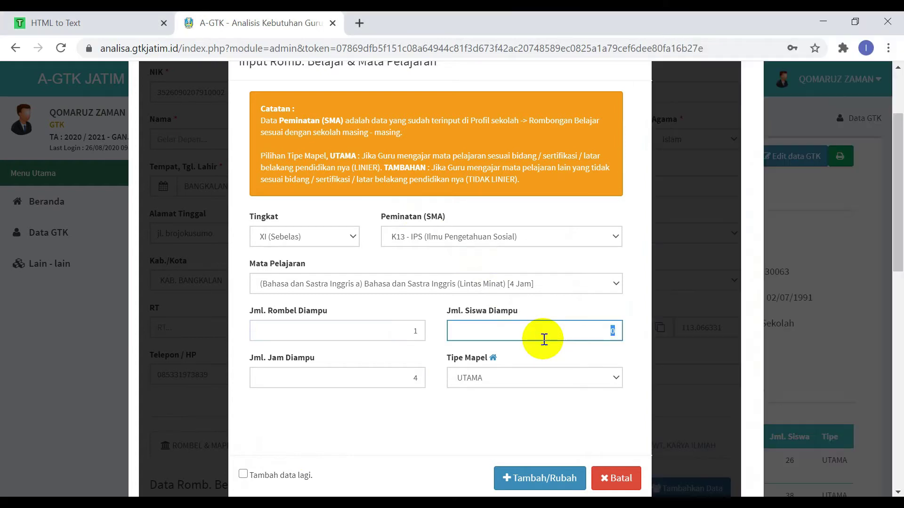
pyautogui.write('28')
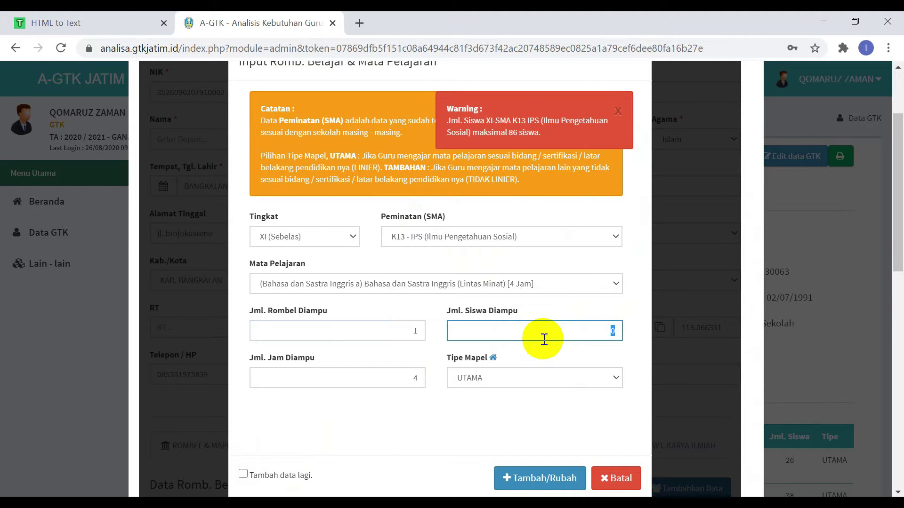
pyautogui.write('8')
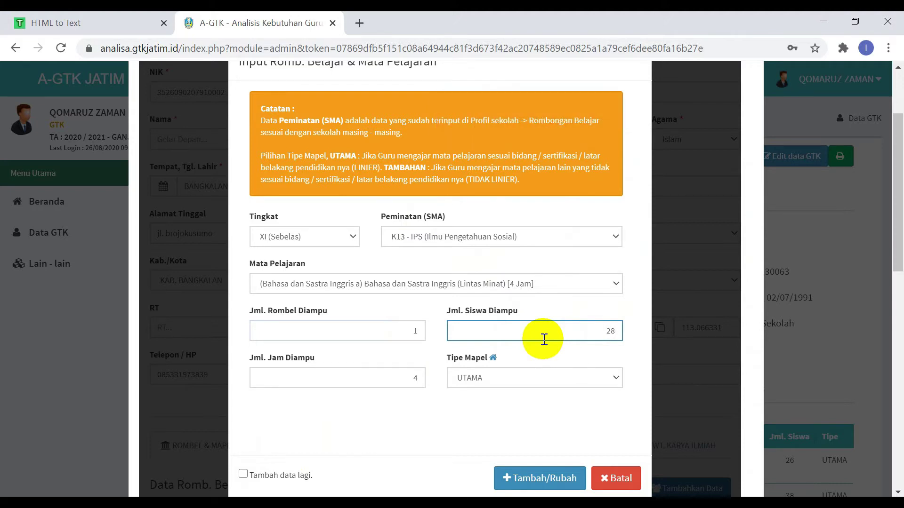
# - Enable Tambah data lagi and add the Bahasa dan Sastra Inggris a entry to the list
pyautogui.scroll(-1, 420, 417)
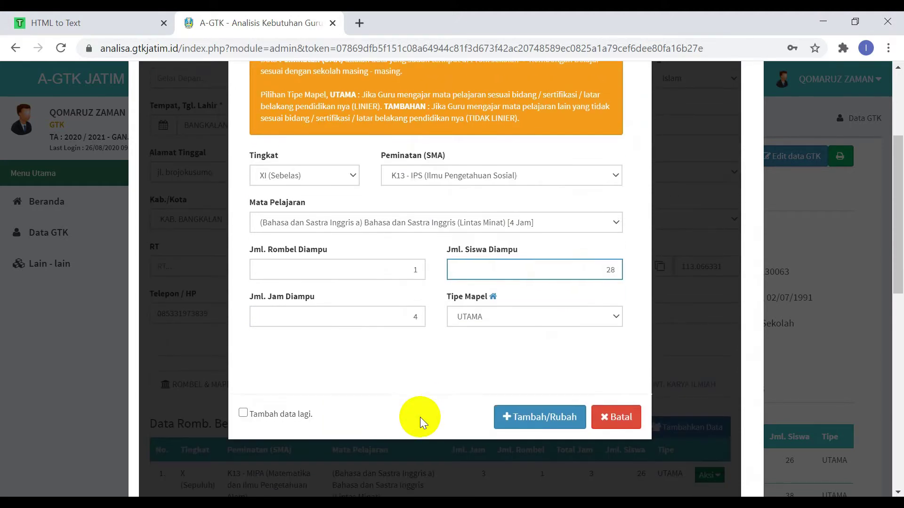
pyautogui.click(243, 413)
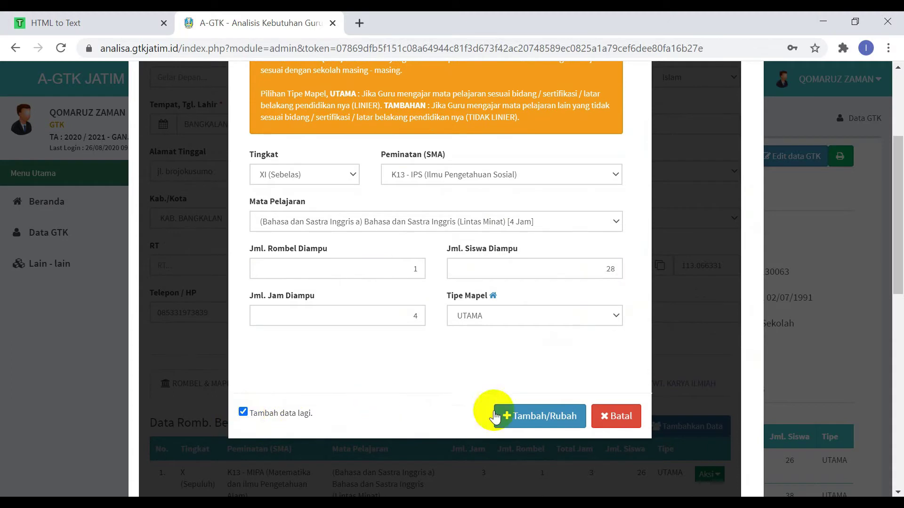
pyautogui.click(526, 422)
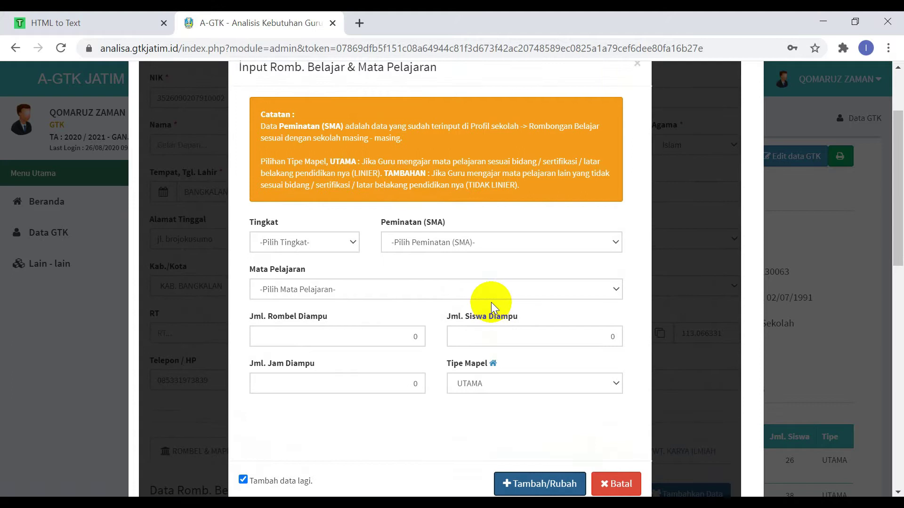
# - Fill another entry with Tingkat XI (Sebelas), Peminatan K13 - IPS and Mata Pelajaran Bahasa dan Sastra Inggris b (Lintas Minat)
pyautogui.click(320, 241)
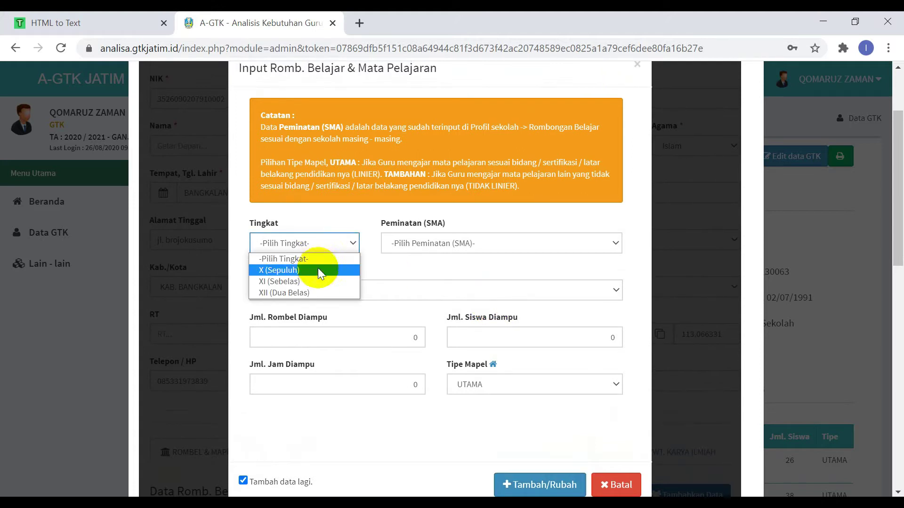
pyautogui.click(317, 281)
pyautogui.click(429, 243)
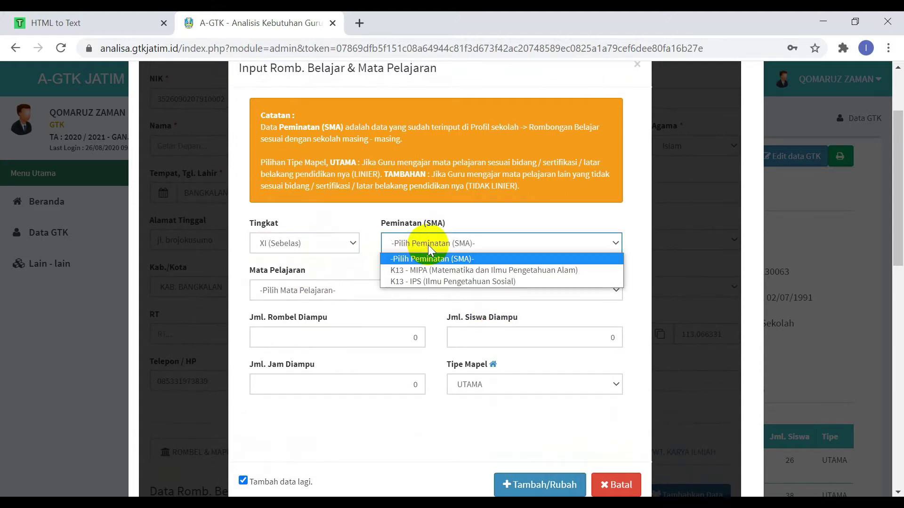
pyautogui.click(437, 281)
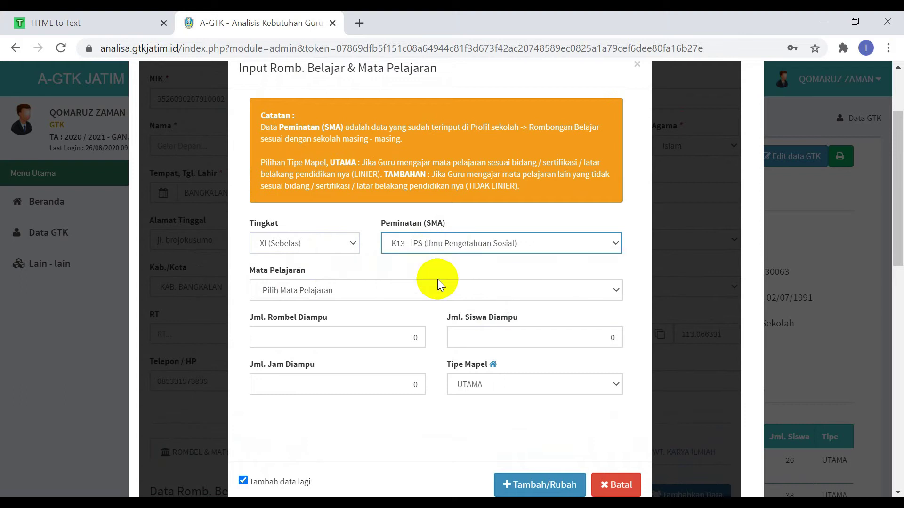
pyautogui.click(437, 290)
pyautogui.scroll(-1, 438, 290)
pyautogui.click(437, 290)
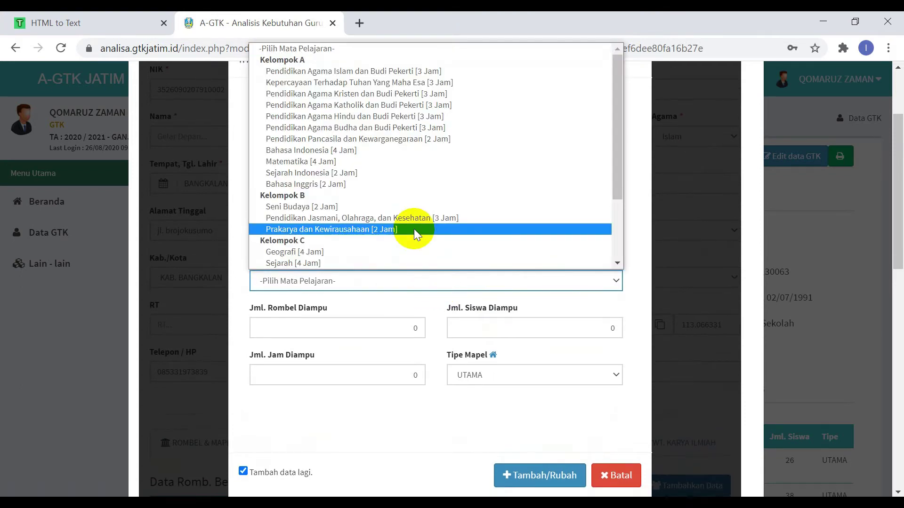
pyautogui.scroll(-2, 414, 229)
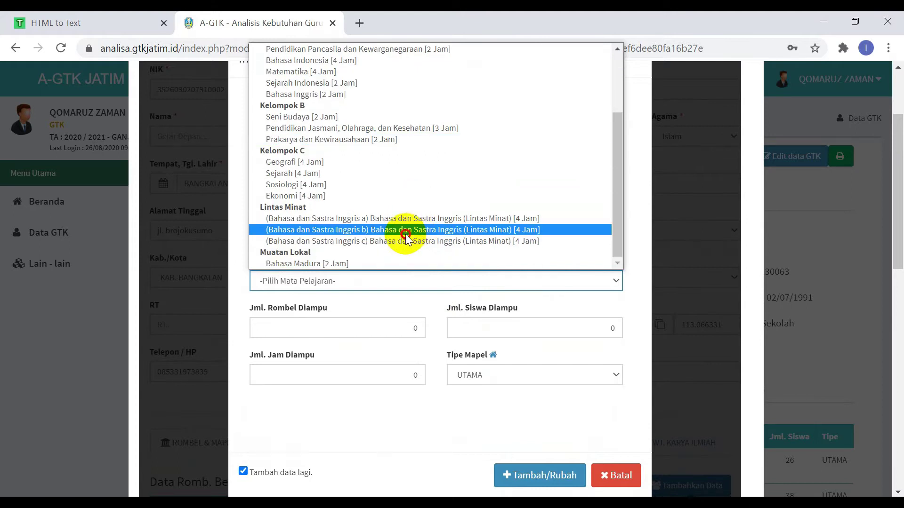
pyautogui.click(406, 230)
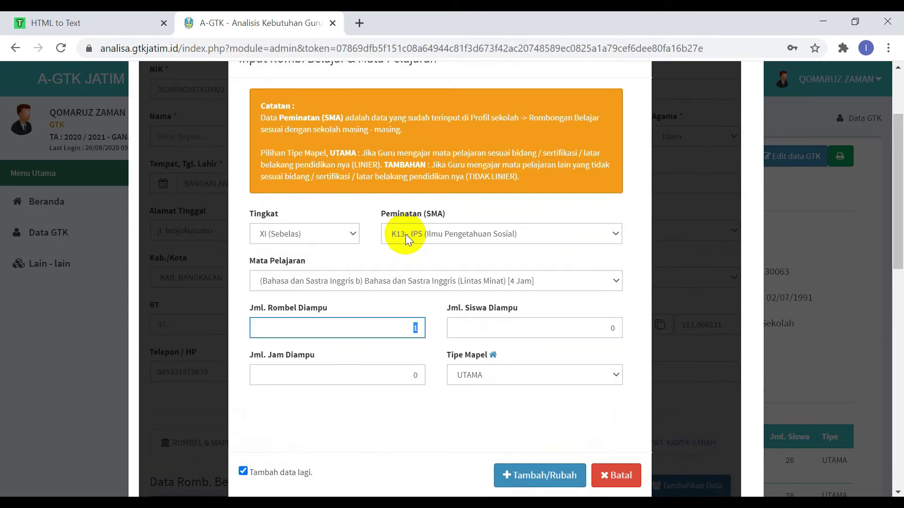
# - Set Jml. Siswa Diampu to 28 and add the Bahasa dan Sastra Inggris b entry
pyautogui.click(569, 323)
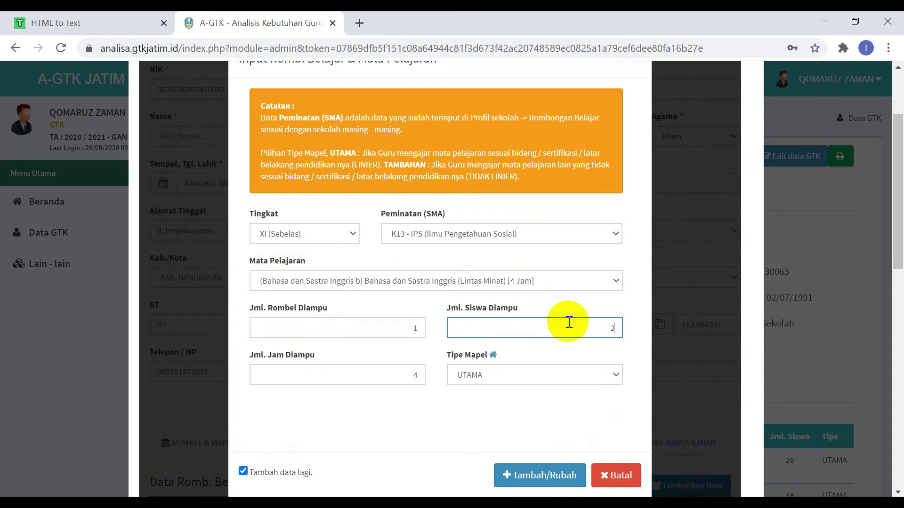
pyautogui.click(512, 419)
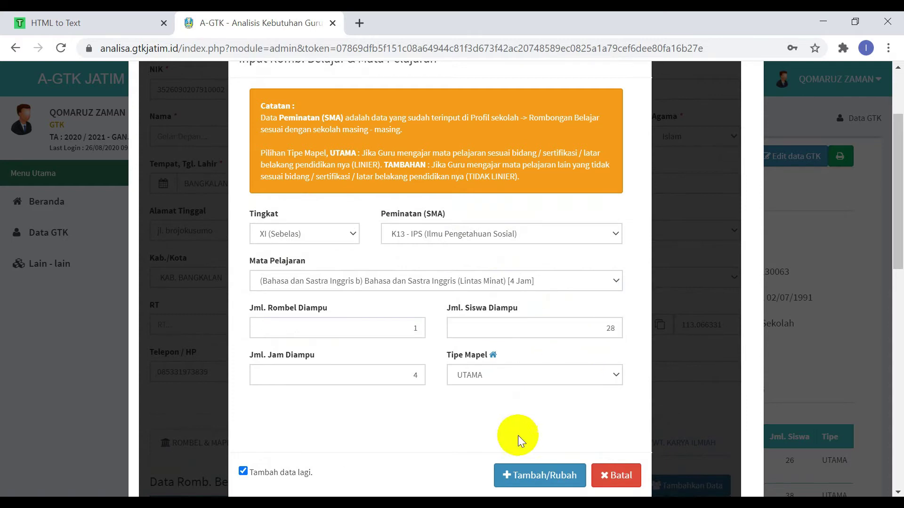
pyautogui.click(539, 476)
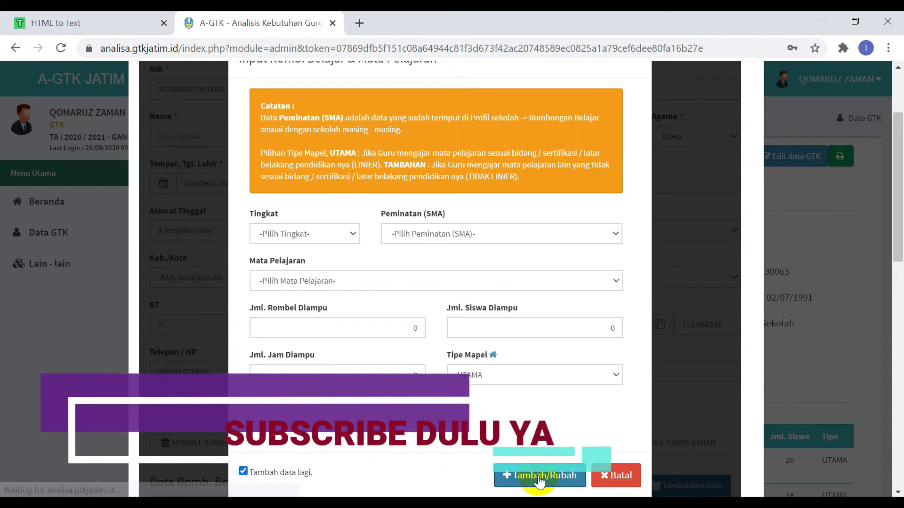
# - Fill a further entry with Tingkat XI (Sebelas), Peminatan K13 - IPS and Mata Pelajaran Bahasa dan Sastra Inggris c (Lintas Minat)
pyautogui.click(332, 241)
pyautogui.click(324, 277)
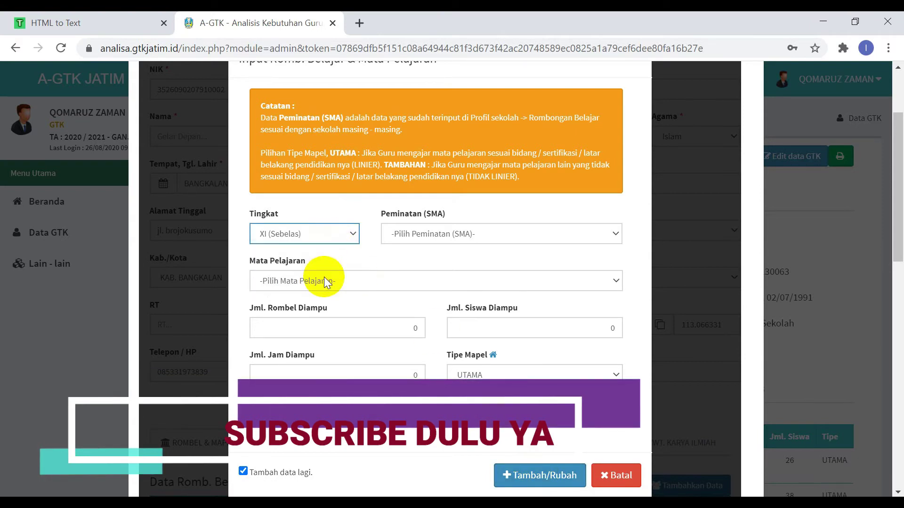
pyautogui.click(463, 233)
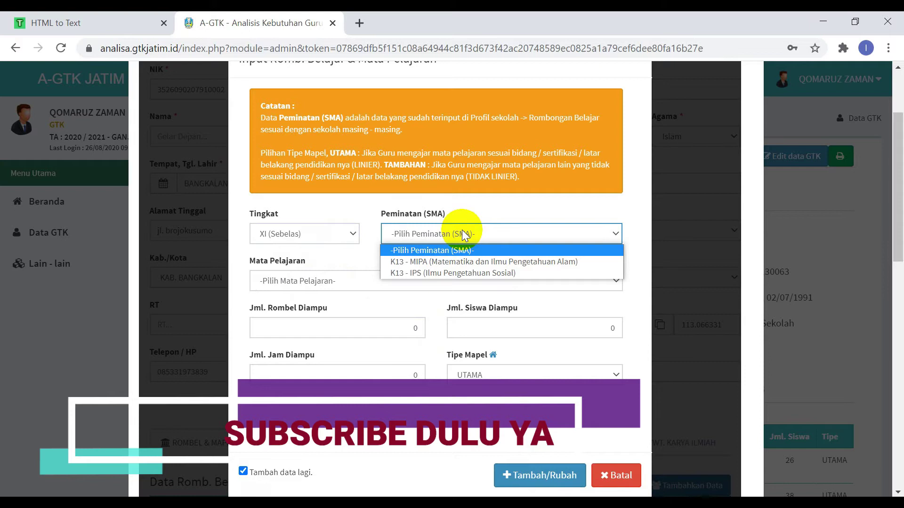
pyautogui.click(461, 272)
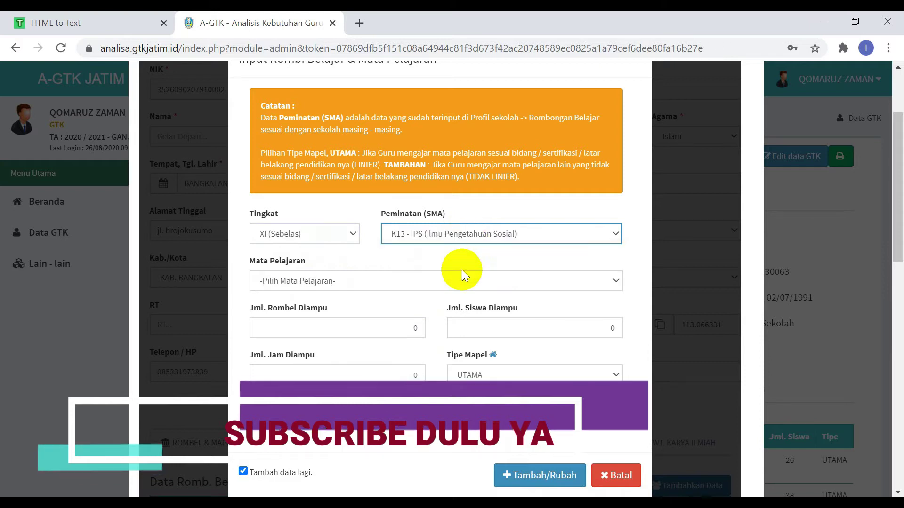
pyautogui.click(462, 274)
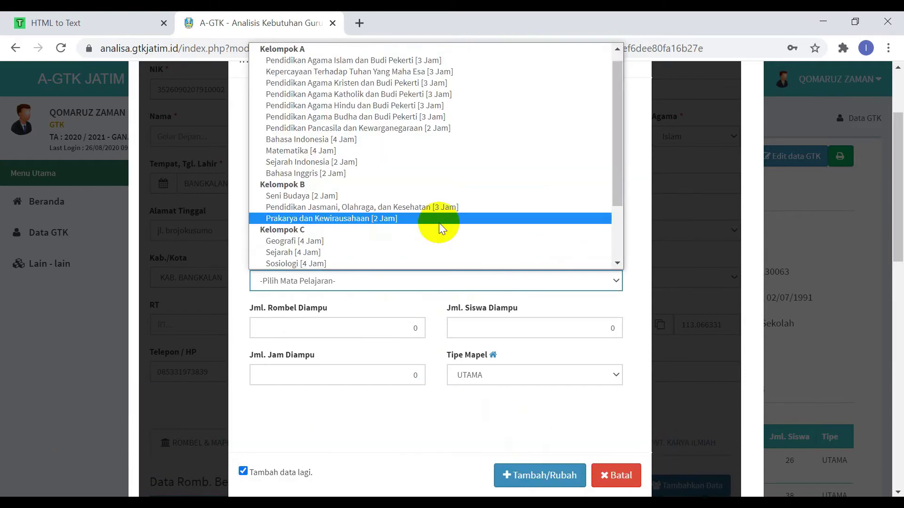
pyautogui.scroll(-3, 439, 222)
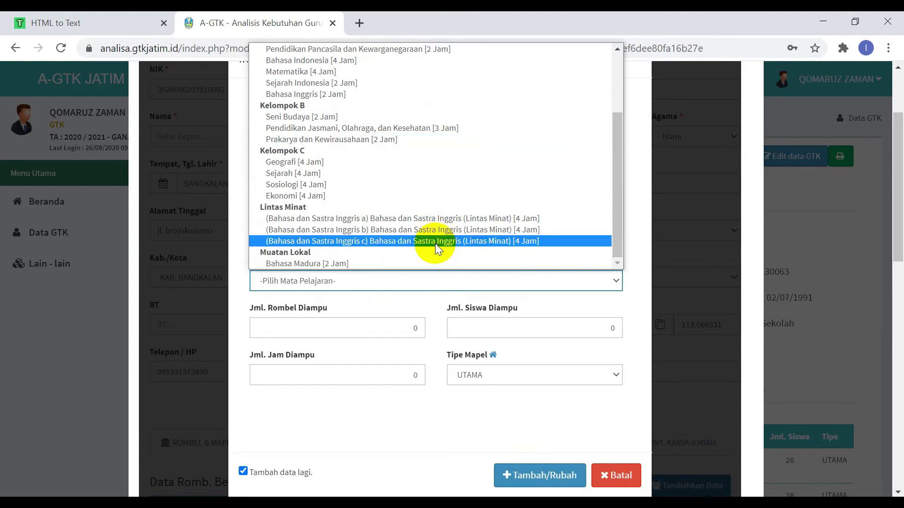
pyautogui.click(436, 241)
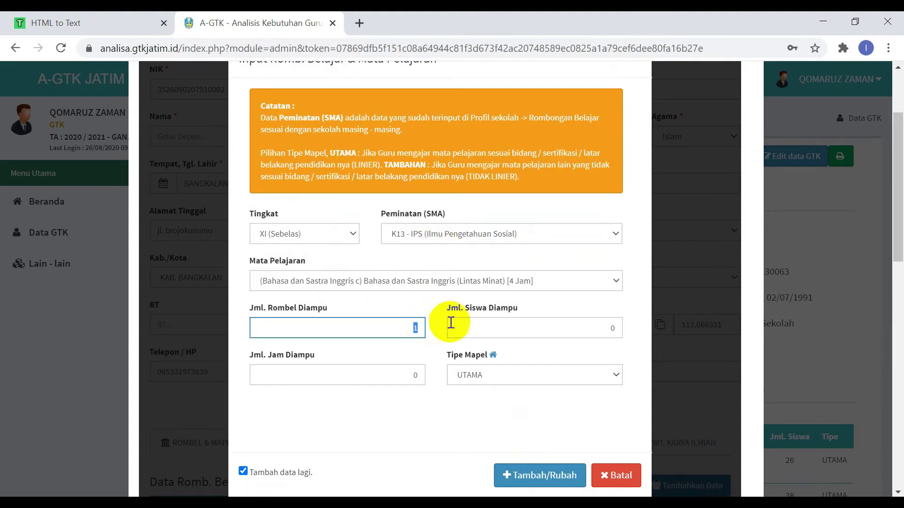
# - Set Jml. Siswa Diampu to 30 and add the Bahasa dan Sastra Inggris c entry
pyautogui.click(457, 325)
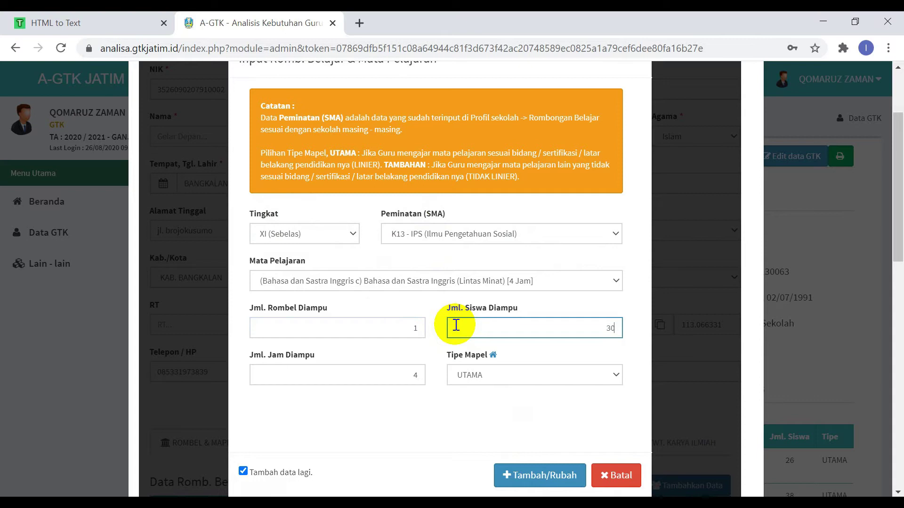
pyautogui.click(406, 416)
pyautogui.scroll(-1, 407, 416)
pyautogui.click(524, 418)
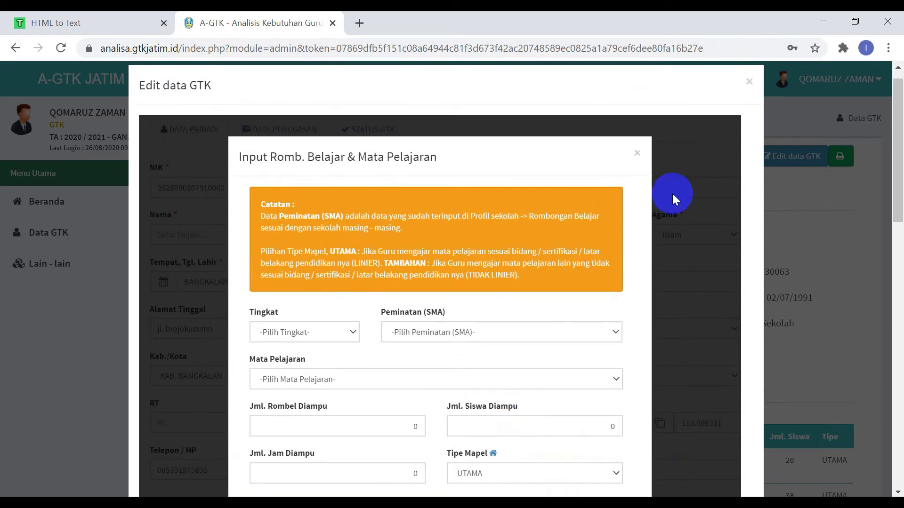
# - Close the Rombel & Mapel entry form, check the teaching list and its totals, and save the updated GTK data
pyautogui.click(638, 154)
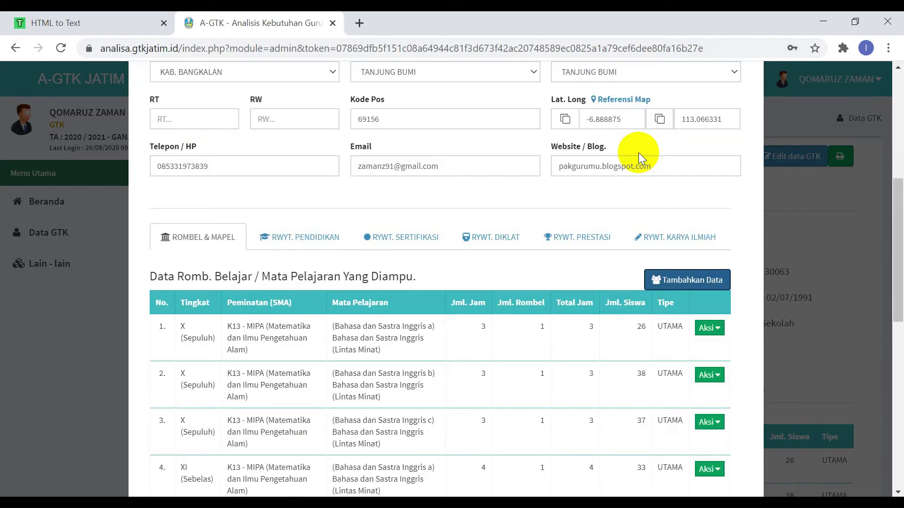
pyautogui.scroll(-8, 526, 319)
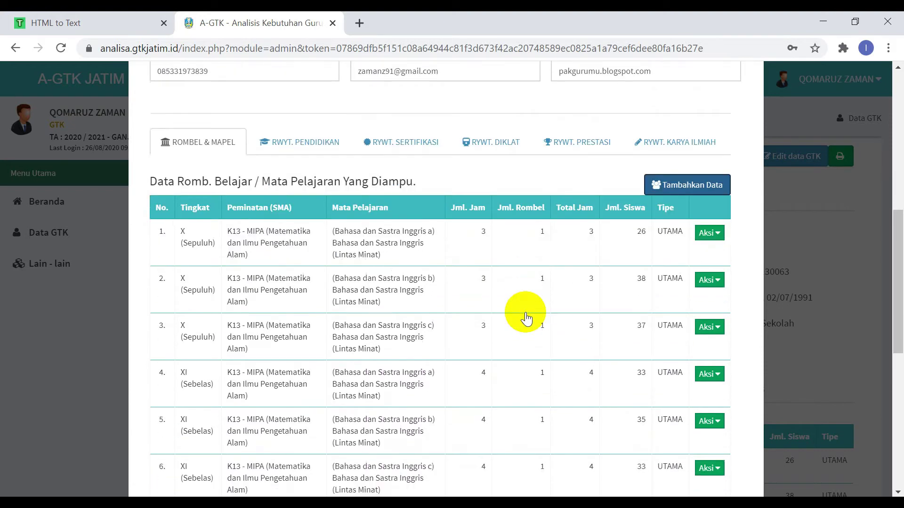
pyautogui.scroll(-2, 526, 314)
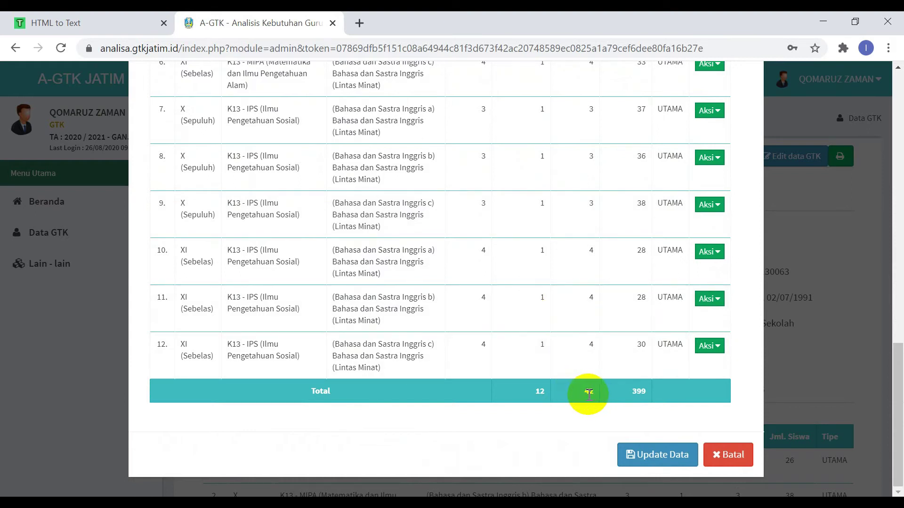
pyautogui.click(656, 457)
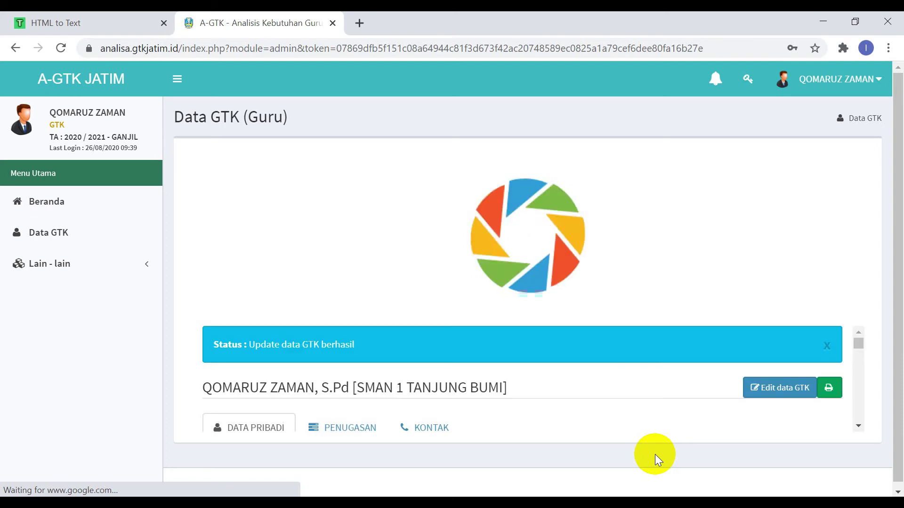
# - Review the teacher's personal data and Rombel & Mapel list on the Data GTK page
pyautogui.scroll(-4, 588, 391)
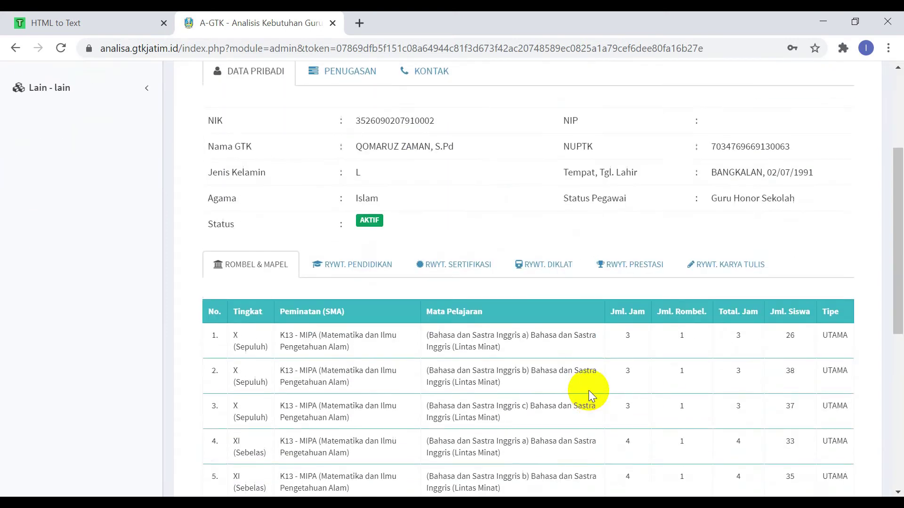
pyautogui.scroll(4, 589, 390)
pyautogui.scroll(-2, 588, 391)
pyautogui.scroll(-9, 588, 391)
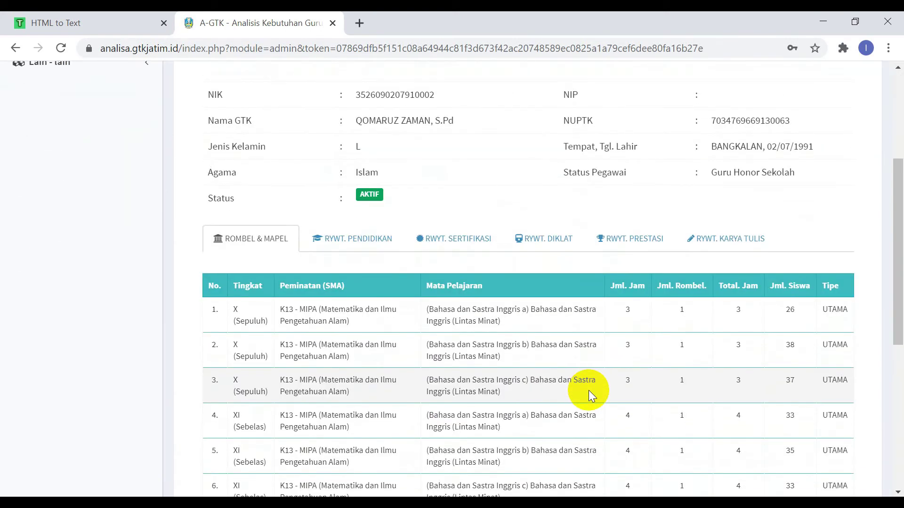
# - Review the saved Rombel & Mapel list and its totals on the teacher's Data GTK page
pyautogui.scroll(-1, 590, 390)
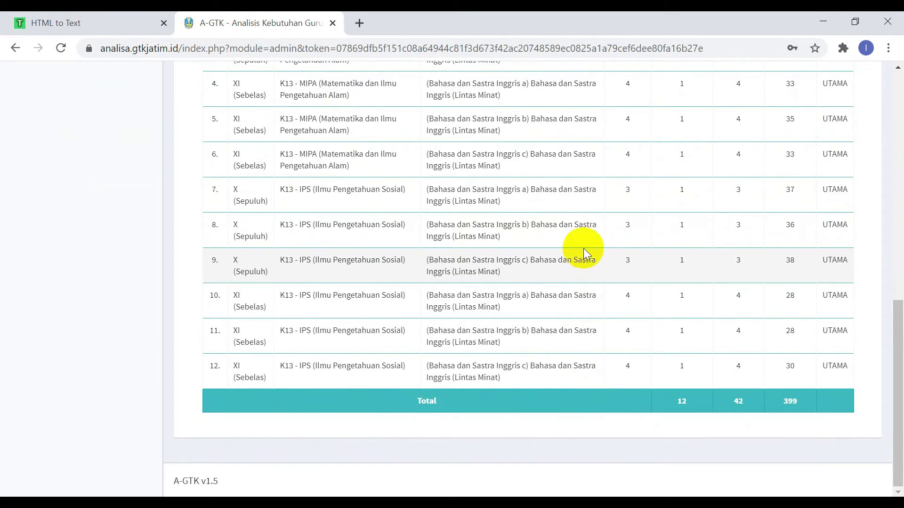
pyautogui.scroll(3, 583, 213)
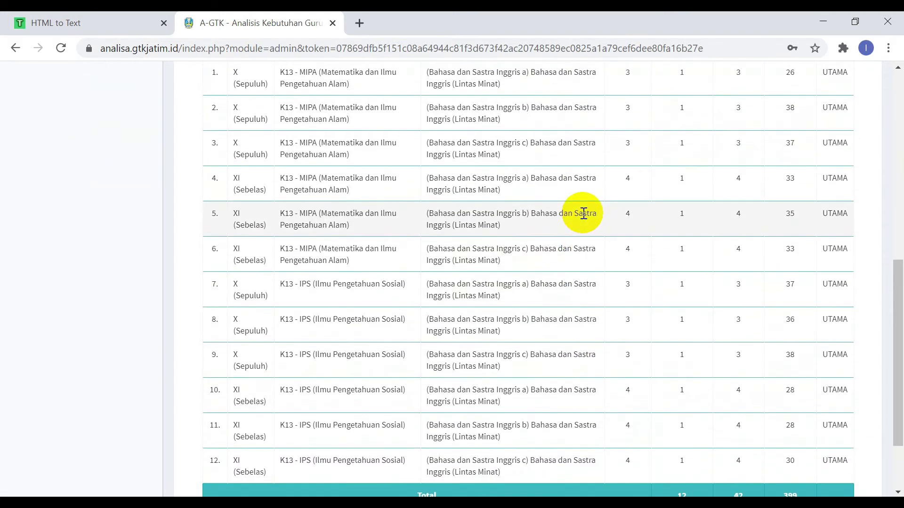
pyautogui.scroll(1, 583, 212)
pyautogui.scroll(-3, 583, 213)
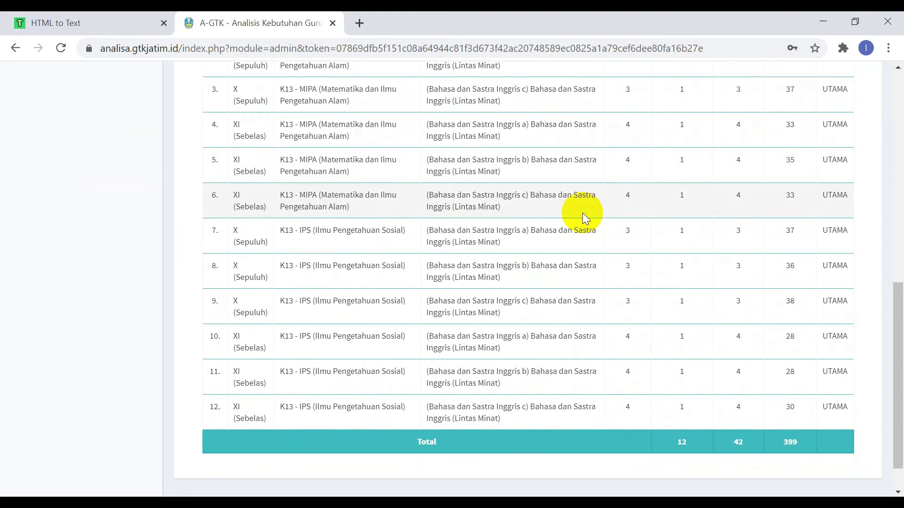
pyautogui.scroll(10, 583, 213)
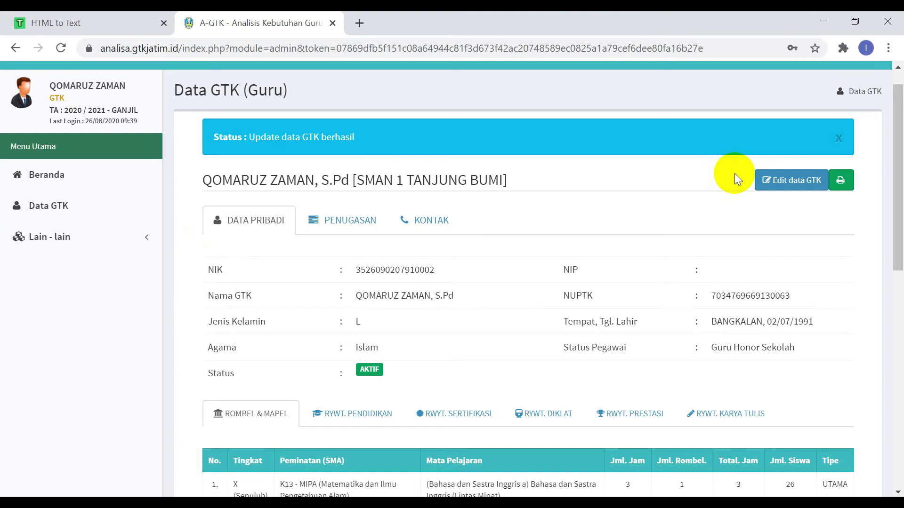
pyautogui.scroll(1, 735, 175)
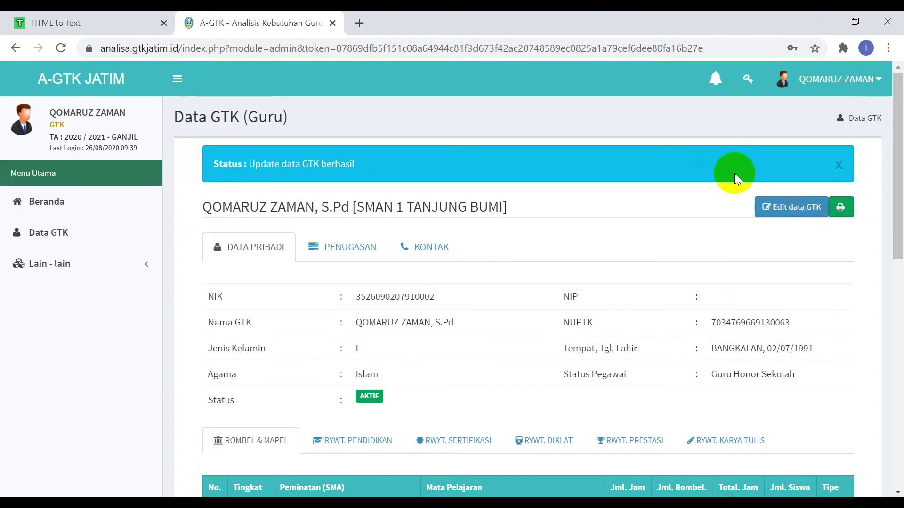
# - Sign out of the current teacher's account and switch to another teacher's account
pyautogui.click(841, 90)
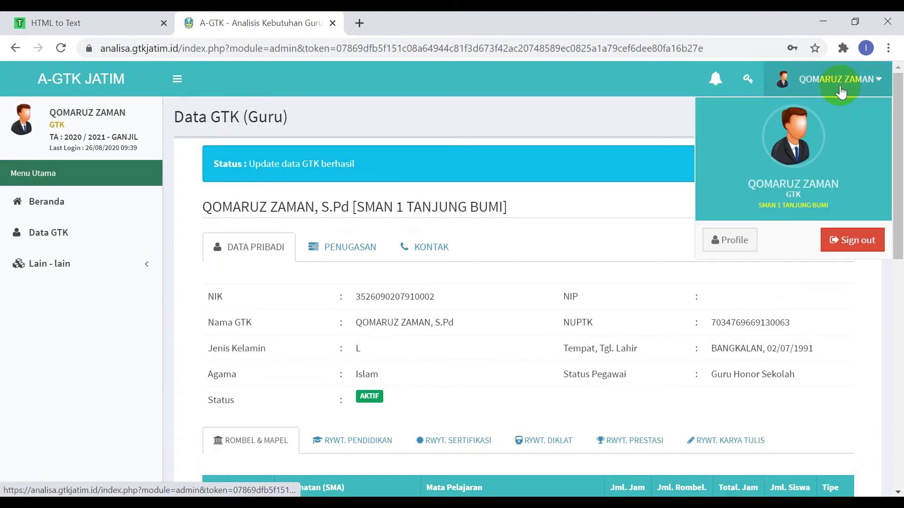
pyautogui.click(844, 241)
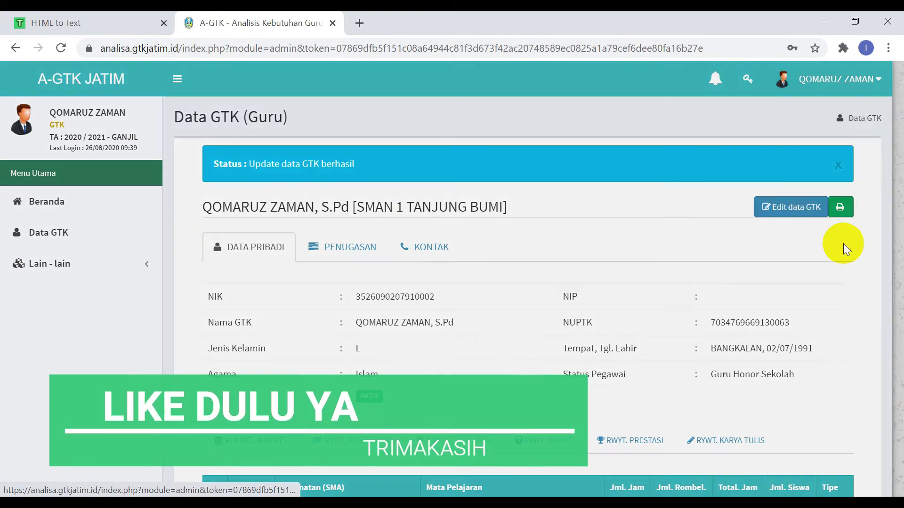
pyautogui.click(504, 181)
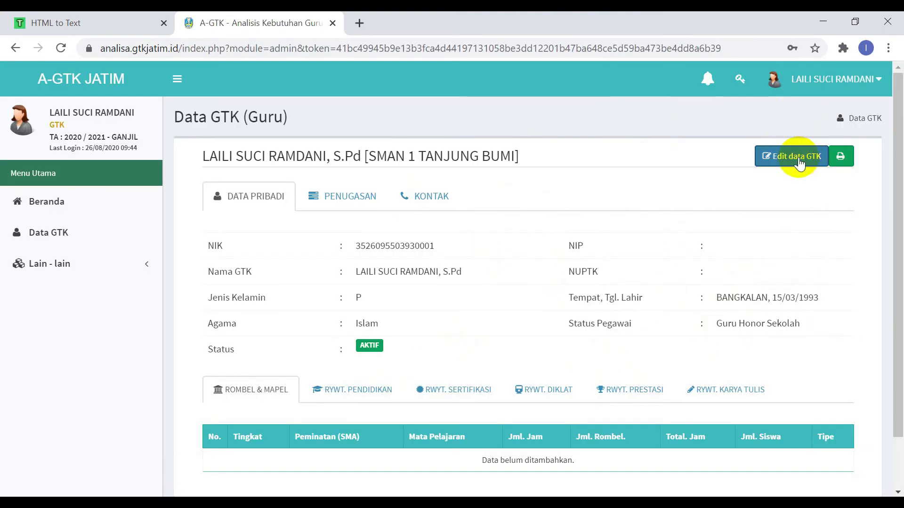
# - Open the second teacher's GTK data for editing and start a new Rombel & Mapel entry
pyautogui.click(798, 159)
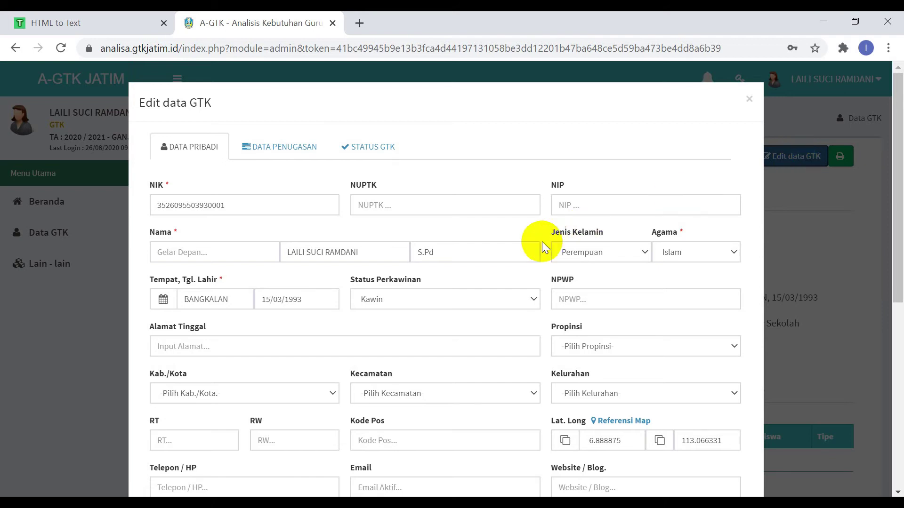
pyautogui.scroll(-6, 421, 286)
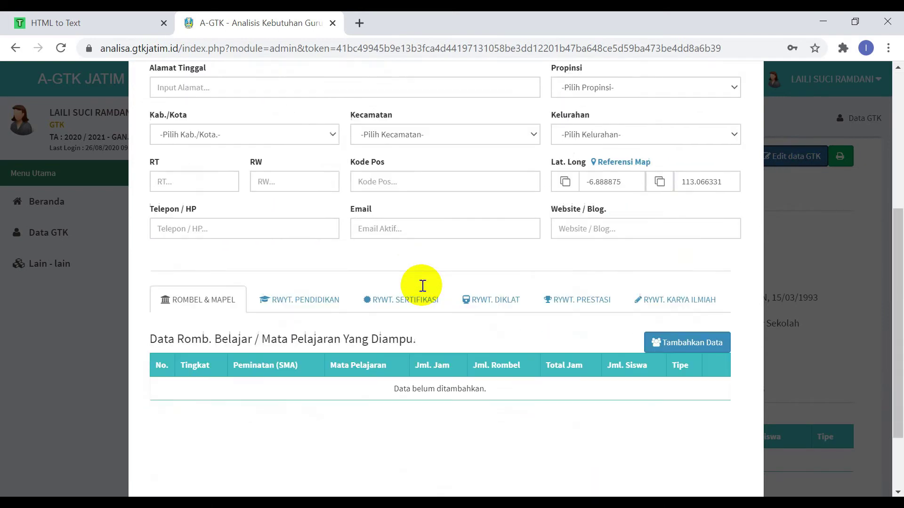
pyautogui.scroll(-1, 422, 286)
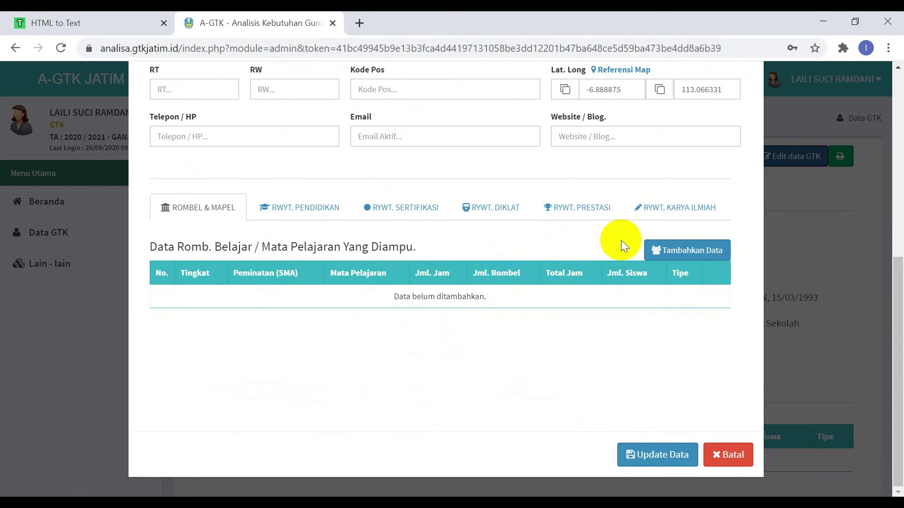
pyautogui.click(673, 252)
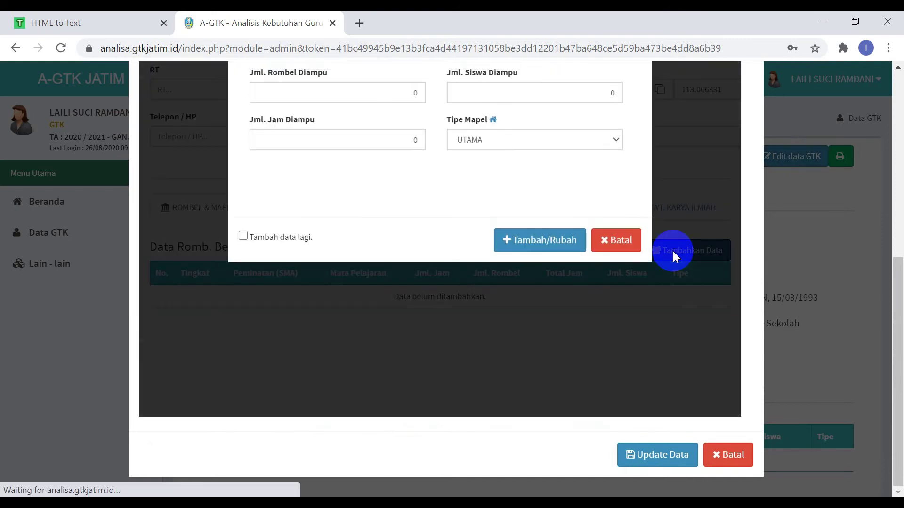
pyautogui.scroll(5, 530, 206)
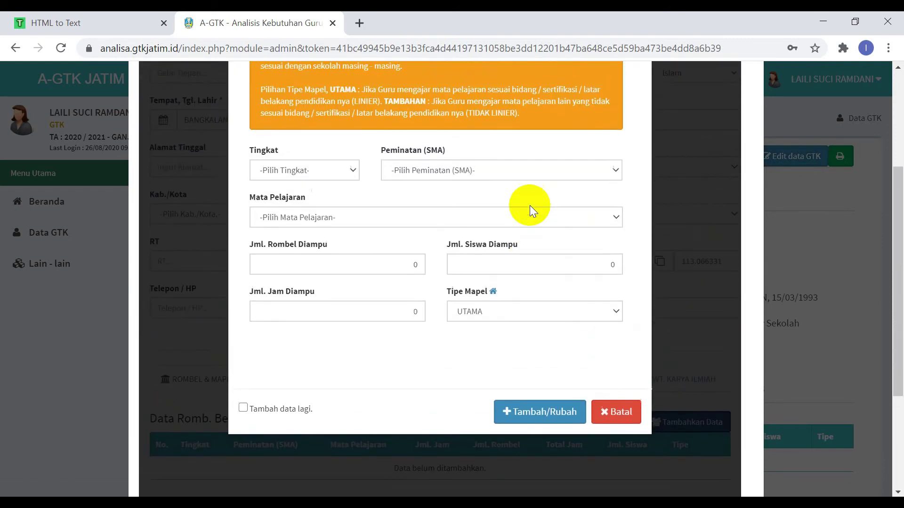
pyautogui.scroll(1, 530, 205)
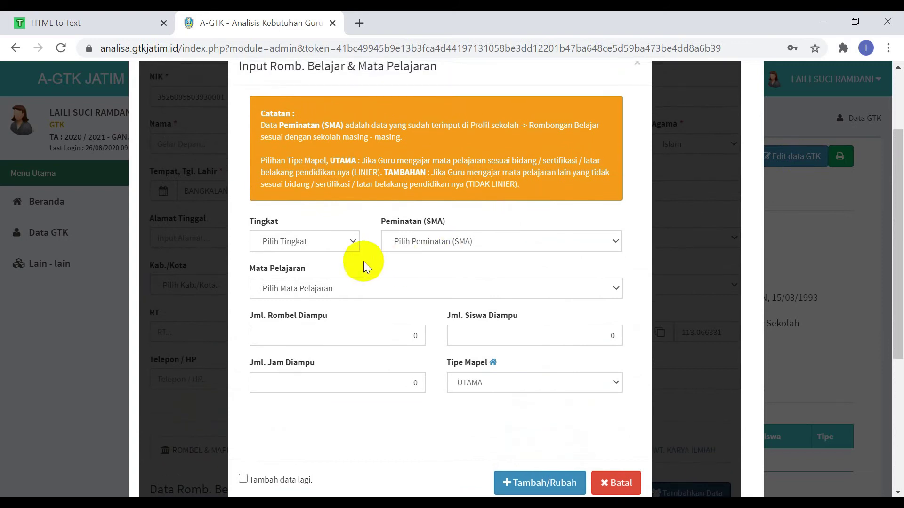
# - Fill the entry with Tingkat X (Sepuluh), Peminatan K13 - MIPA and Mata Pelajaran Matematika [4 Jam]
pyautogui.click(344, 243)
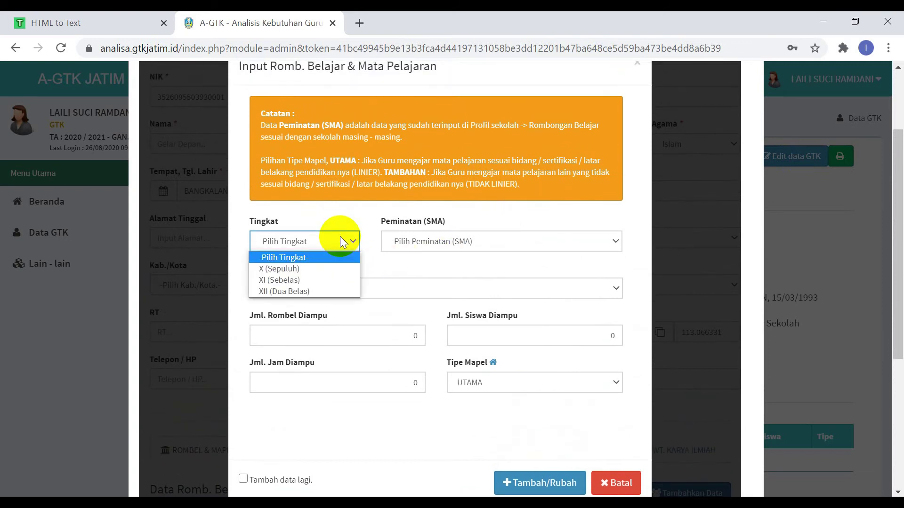
pyautogui.click(330, 272)
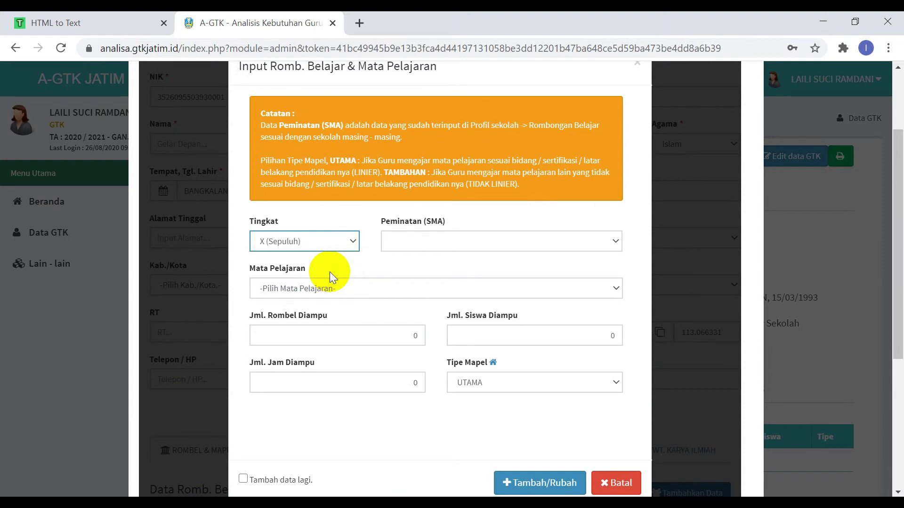
pyautogui.click(431, 241)
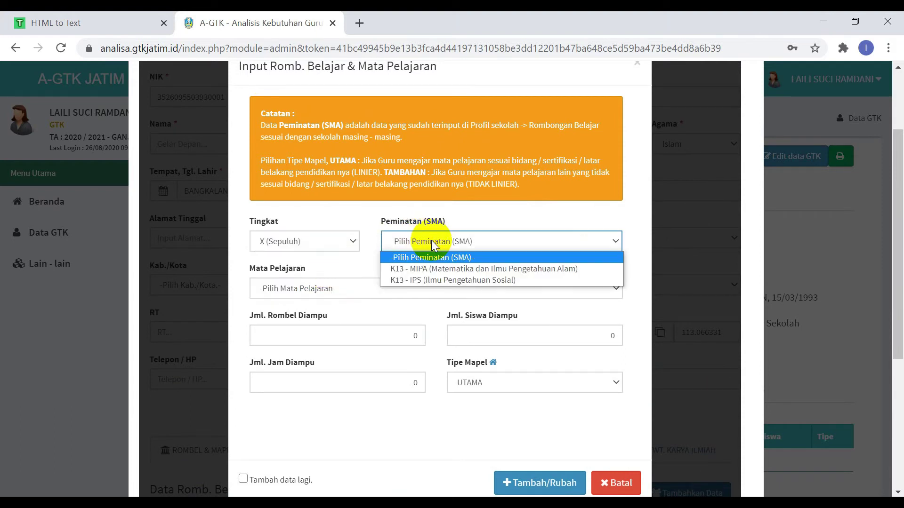
pyautogui.click(437, 269)
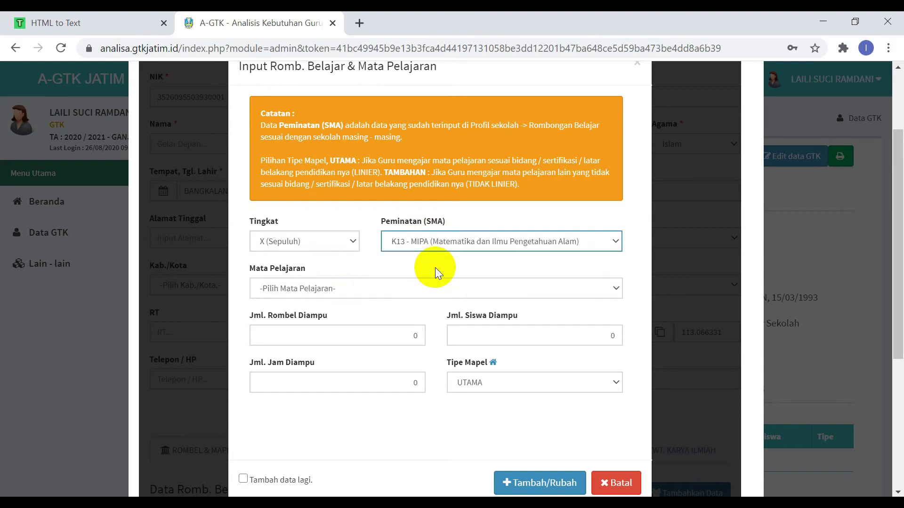
pyautogui.click(431, 291)
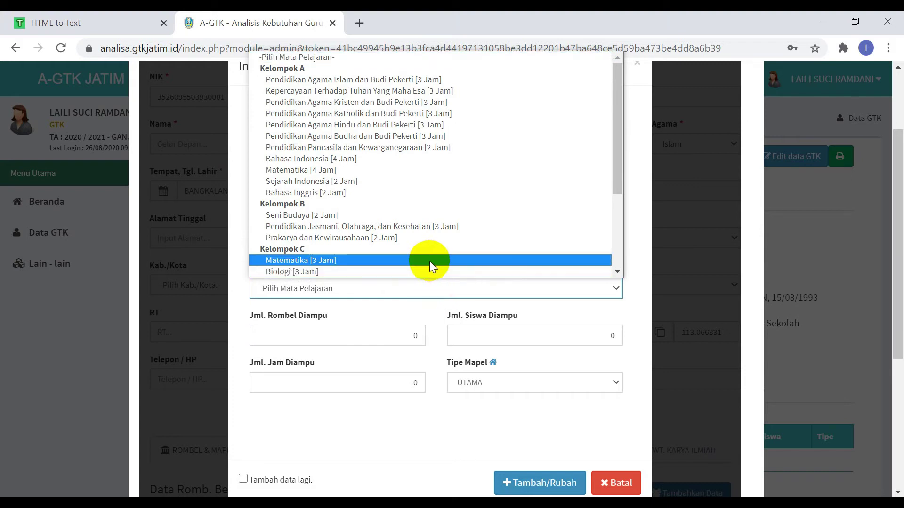
pyautogui.scroll(-3, 430, 261)
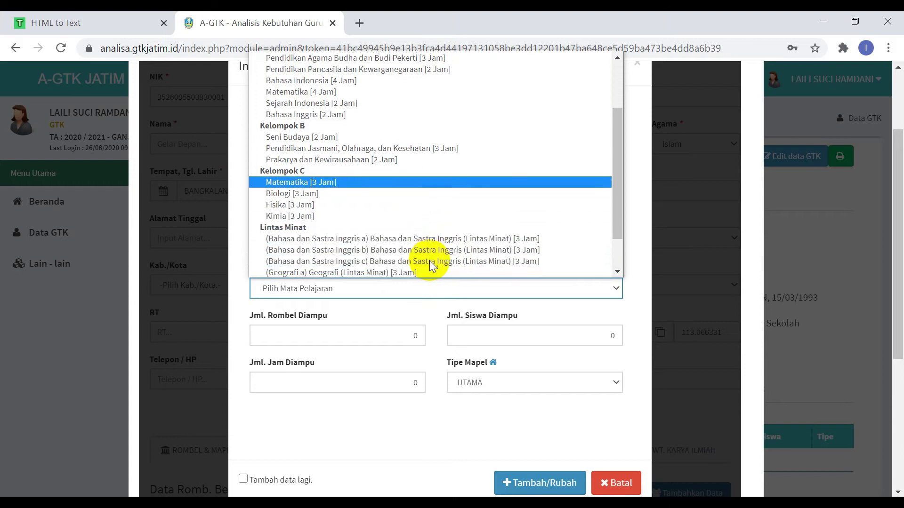
pyautogui.scroll(3, 430, 261)
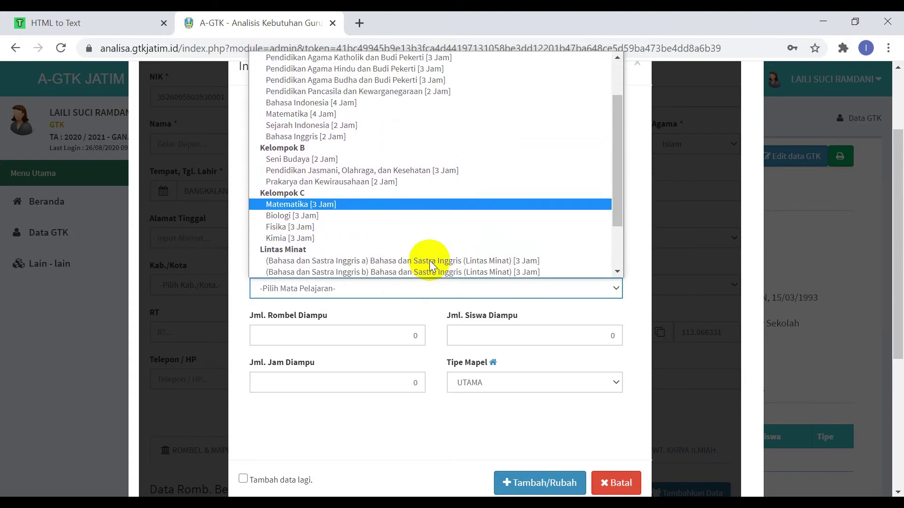
pyautogui.click(369, 116)
pyautogui.press('Tab')
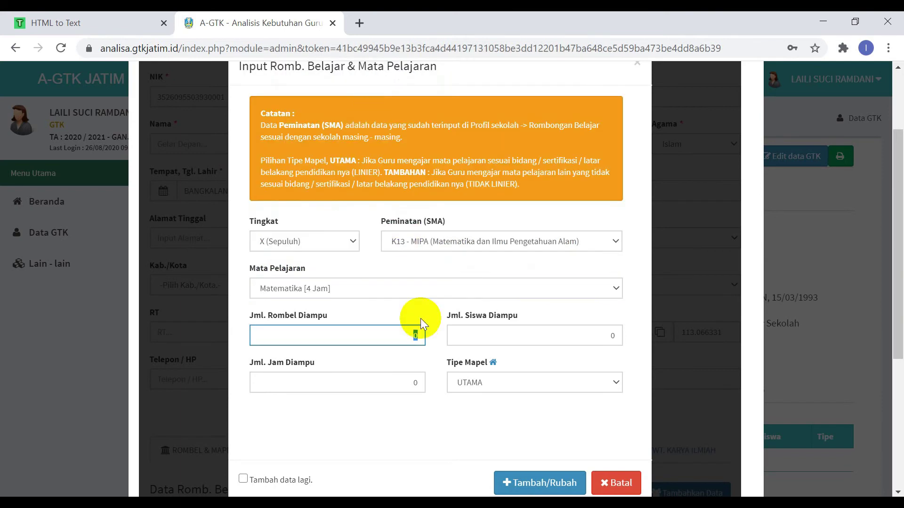
# - Set Jml. Rombel Diampu to 2, and sum the student counts in cells B5:B6 of the Excel workbook total siswa
pyautogui.click(377, 332)
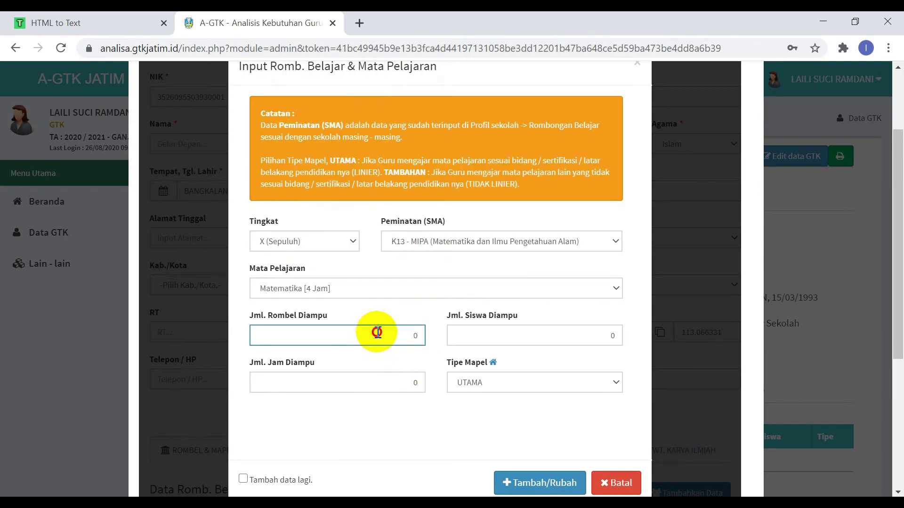
pyautogui.doubleClick(377, 333)
pyautogui.write('2')
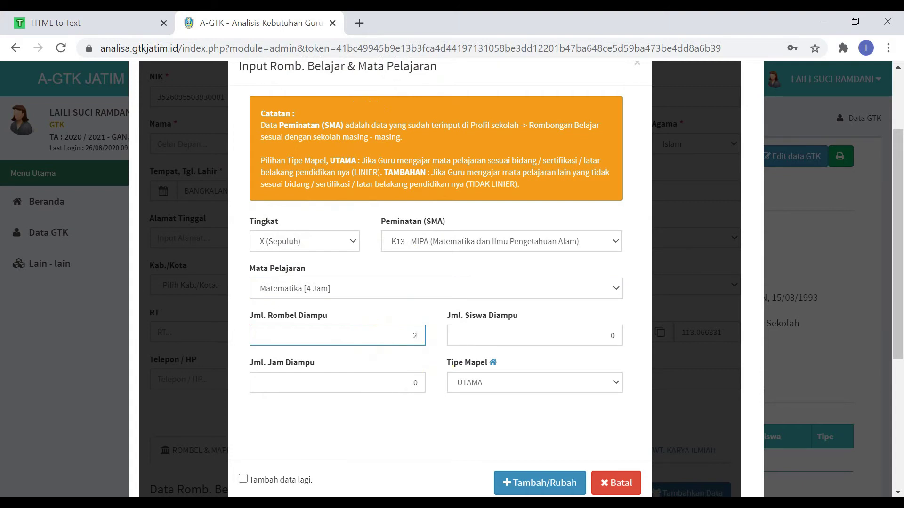
pyautogui.hotkey('alt', 'Tab')
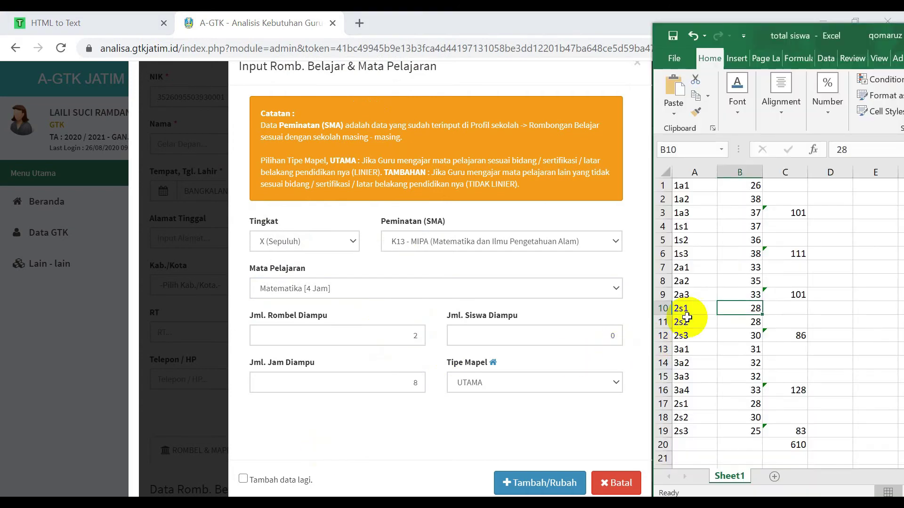
pyautogui.moveTo(735, 240); pyautogui.dragTo(738, 251)
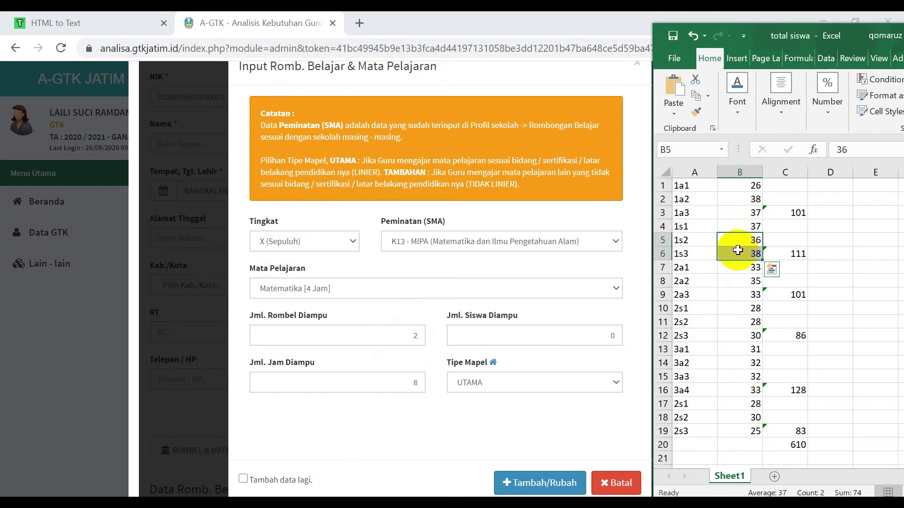
# - Back in A-GTK, set Jml. Siswa Diampu to 74 and add the Matematika entry with Tambah data lagi enabled
pyautogui.click(572, 332)
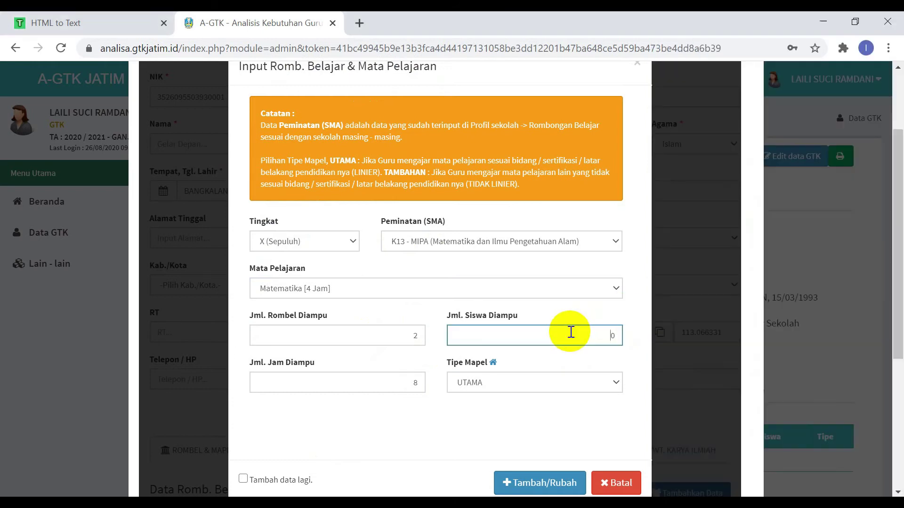
pyautogui.write('74')
pyautogui.click(441, 455)
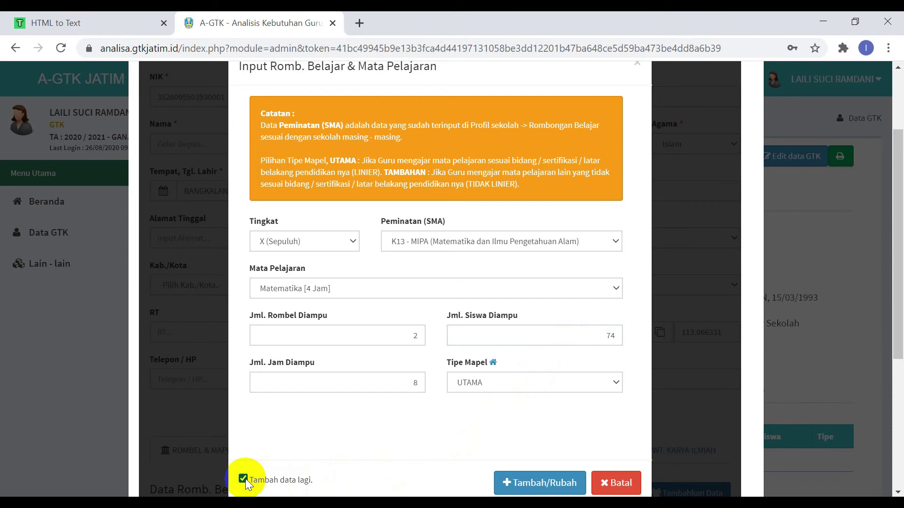
pyautogui.click(526, 482)
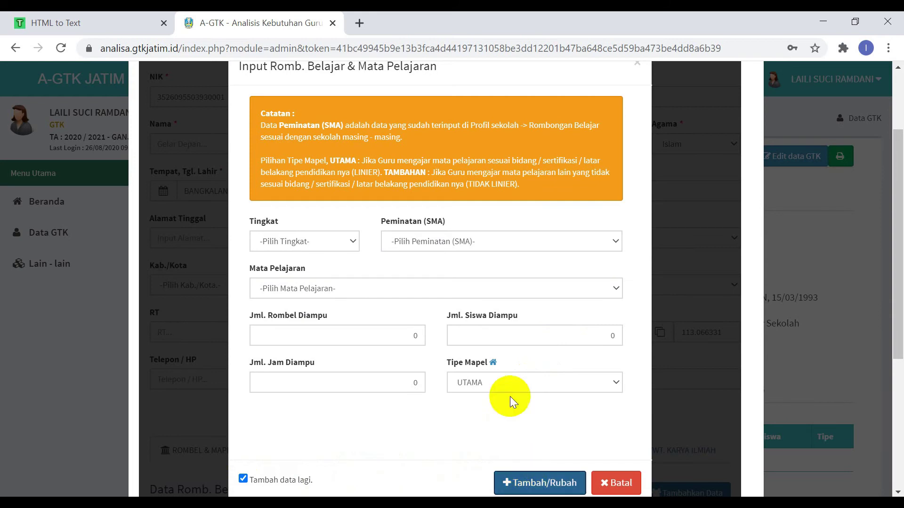
# - Fill the new entry with Tingkat XI (Sebelas), Peminatan K13 - MIPA and the Kelompok C subject Matematika [4 Jam]
pyautogui.click(333, 245)
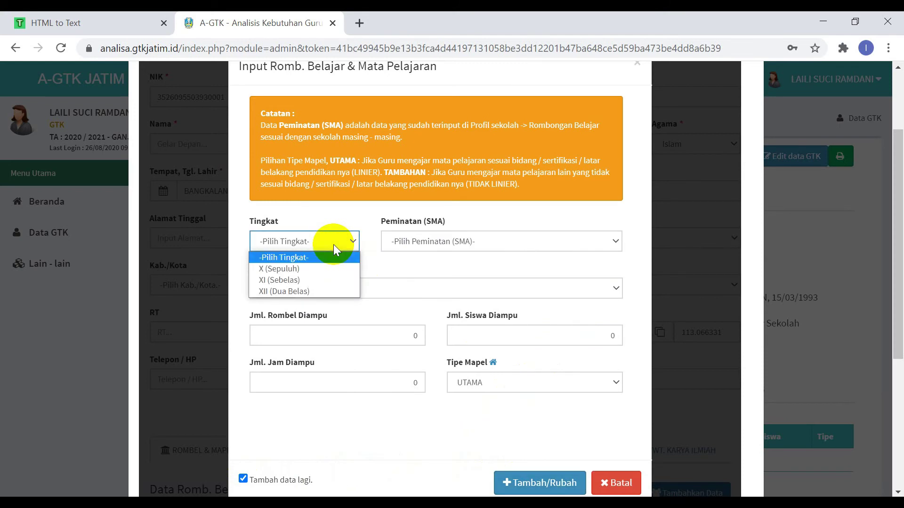
pyautogui.click(343, 280)
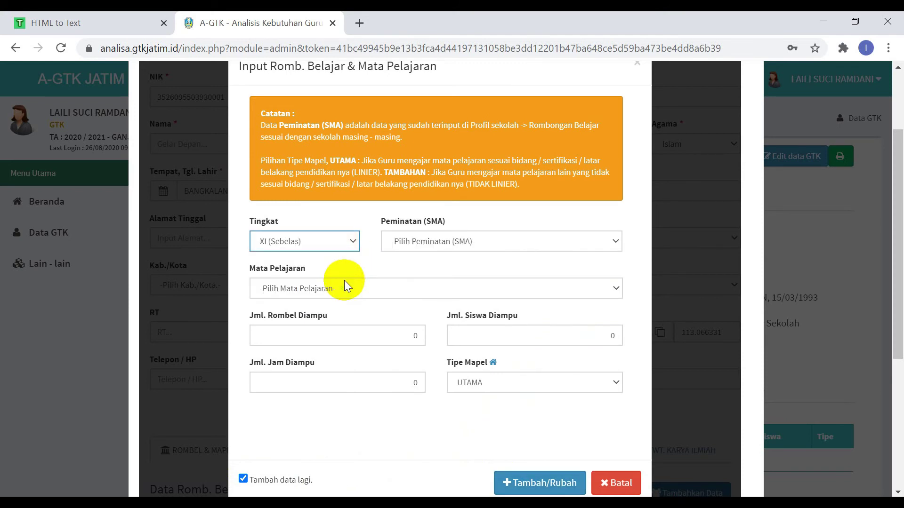
pyautogui.click(449, 247)
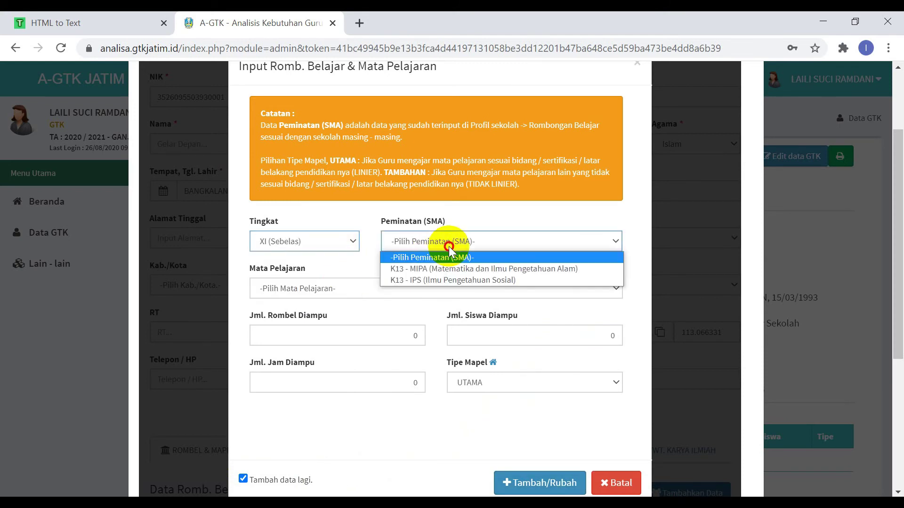
pyautogui.click(450, 271)
pyautogui.click(447, 282)
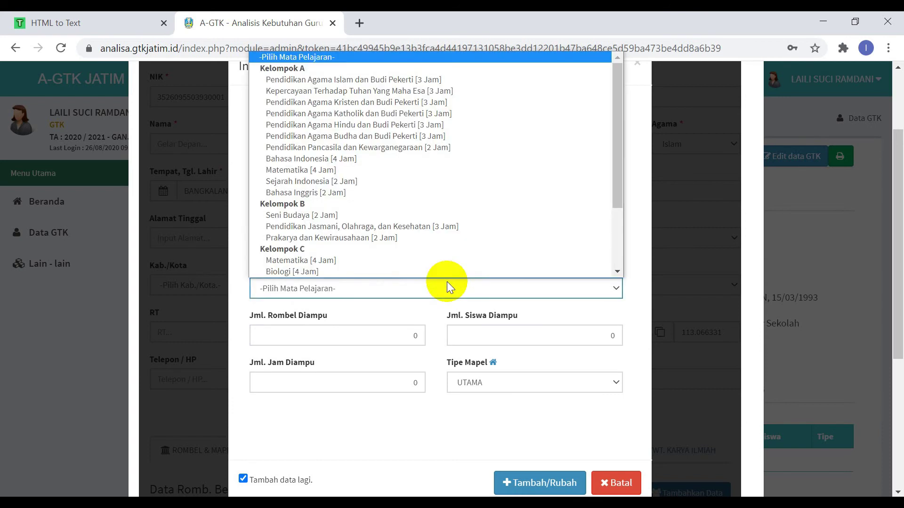
pyautogui.scroll(-1, 445, 274)
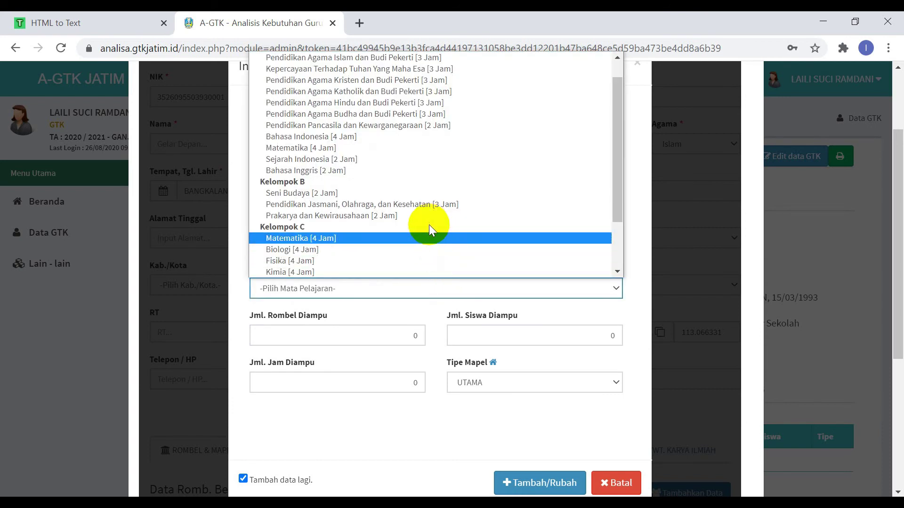
pyautogui.scroll(-2, 428, 230)
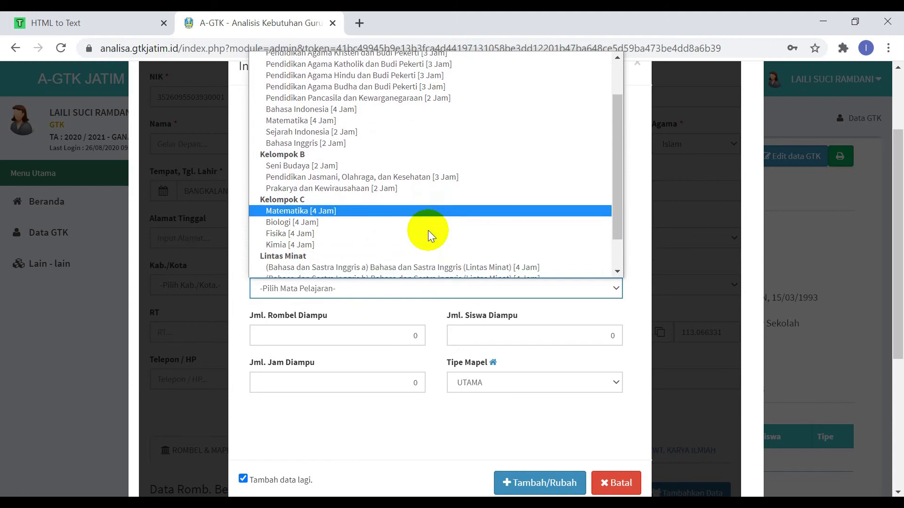
pyautogui.scroll(-1, 428, 230)
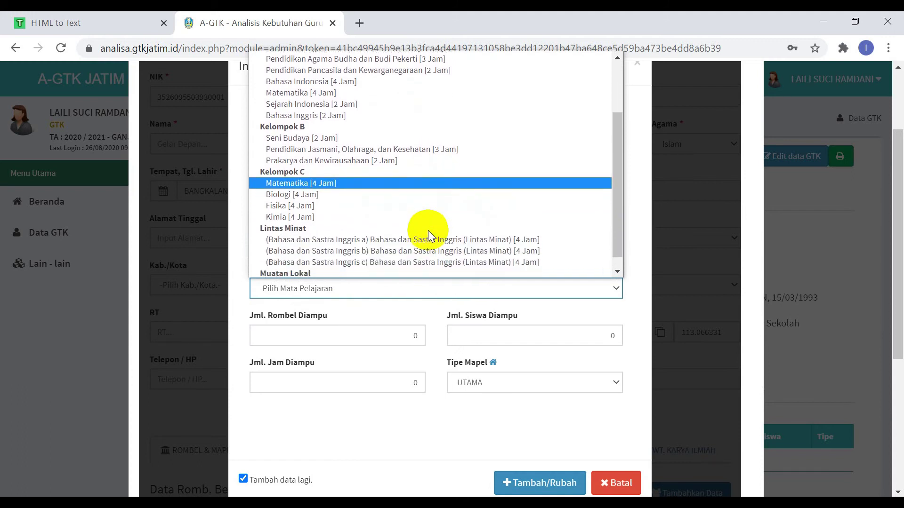
pyautogui.click(381, 184)
# - Set Jml. Rombel Diampu to 3, and sum the student counts in cells B7:B9 of the Excel workbook total siswa
pyautogui.press('Tab')
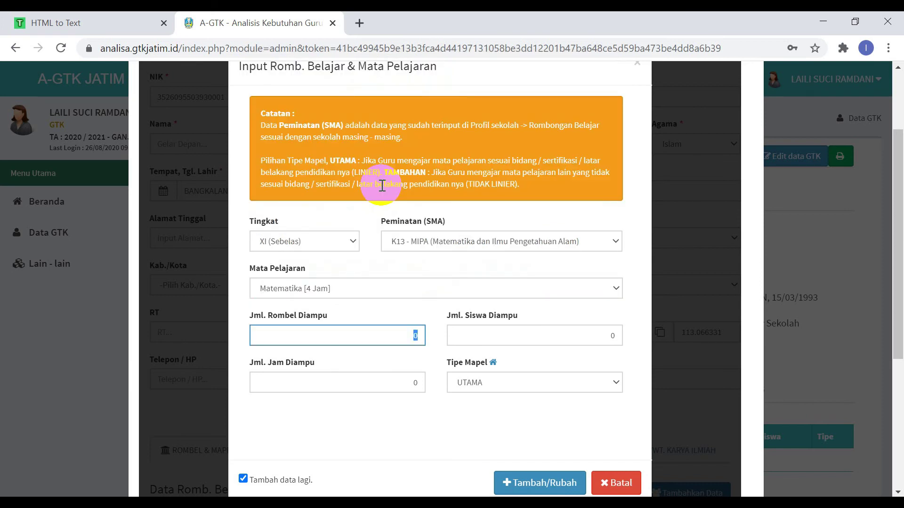
pyautogui.write('3')
pyautogui.click(499, 342)
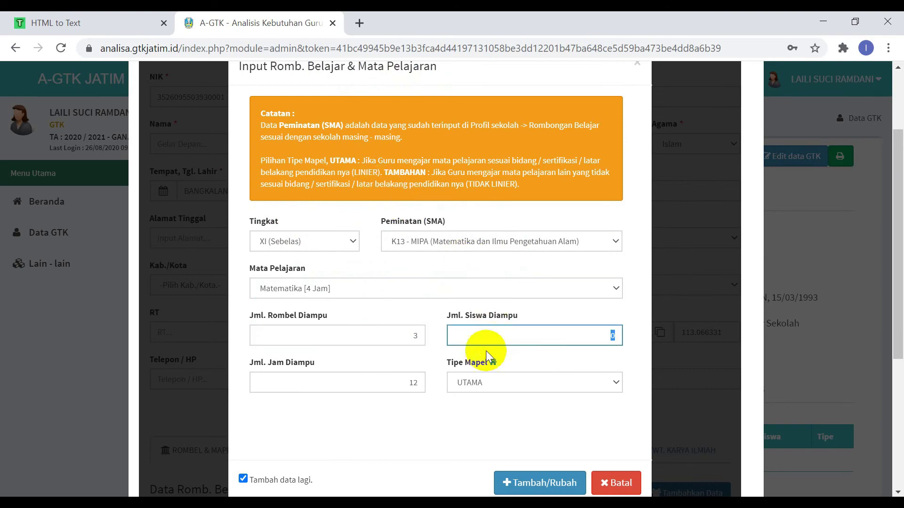
pyautogui.click(244, 502)
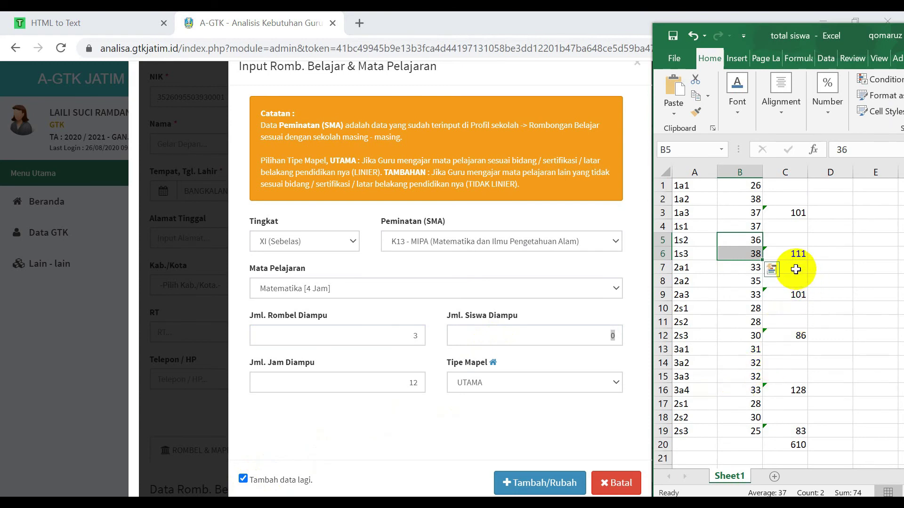
pyautogui.moveTo(749, 268); pyautogui.dragTo(753, 294)
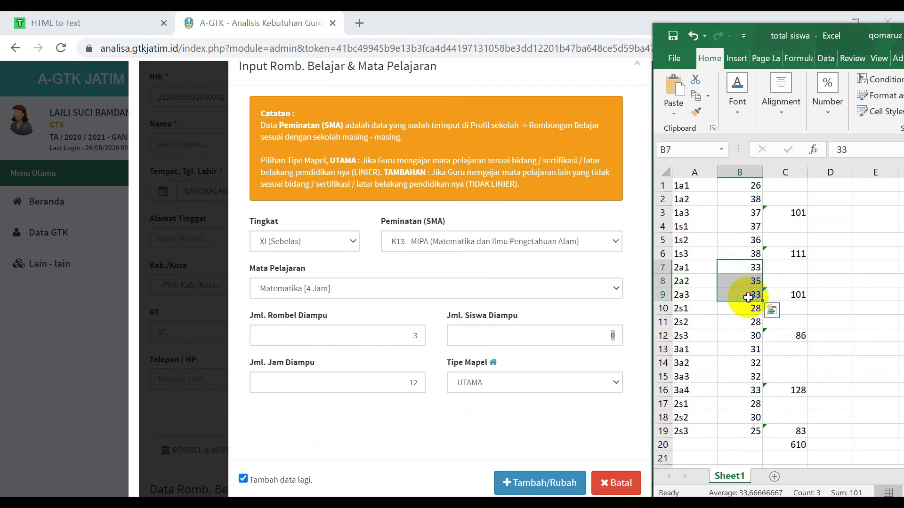
# - Back in A-GTK, set Jml. Siswa Diampu to 101 and add the grade XI Matematika entry
pyautogui.click(576, 336)
pyautogui.write('101')
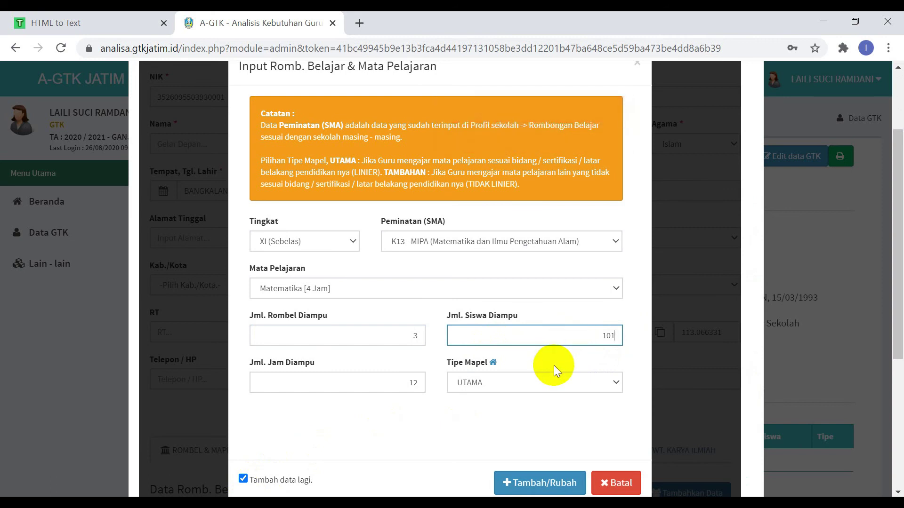
pyautogui.click(547, 484)
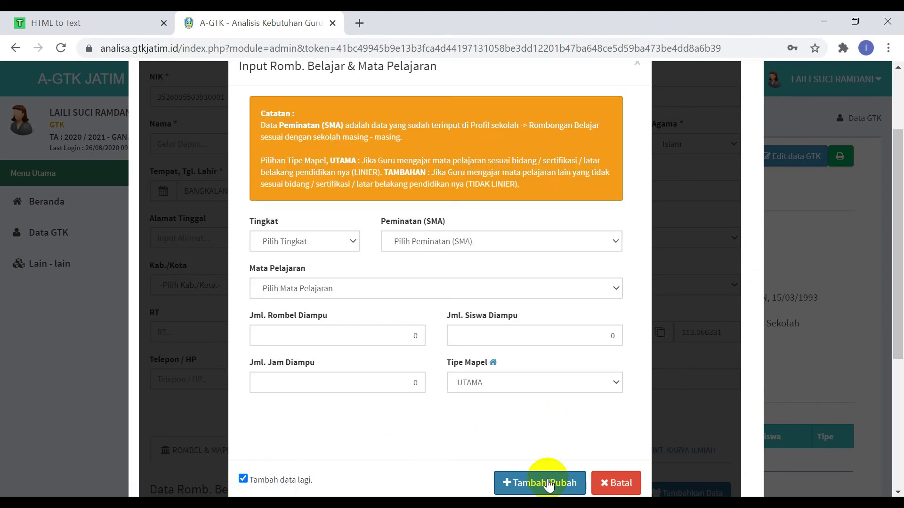
# - Close the Rombel & Mapel entry form and save the teacher's updated GTK data
pyautogui.scroll(-2, 609, 414)
pyautogui.scroll(4, 609, 414)
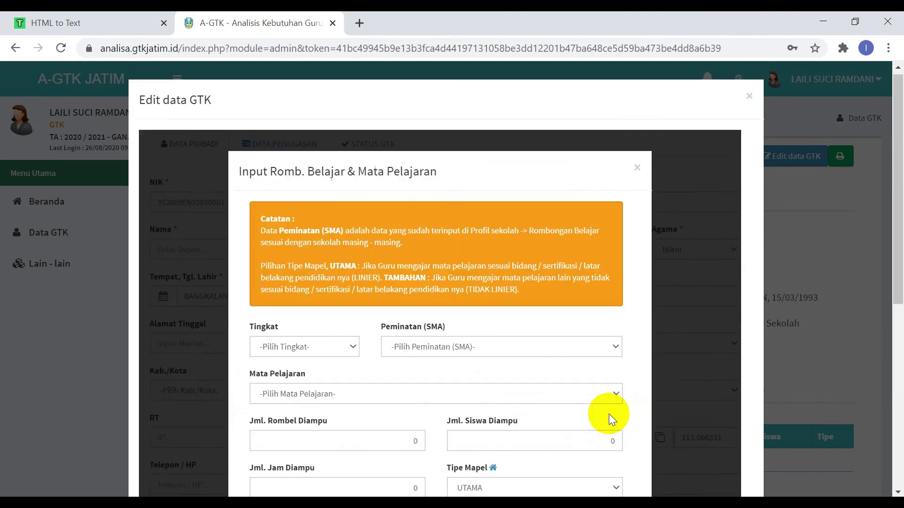
pyautogui.click(637, 170)
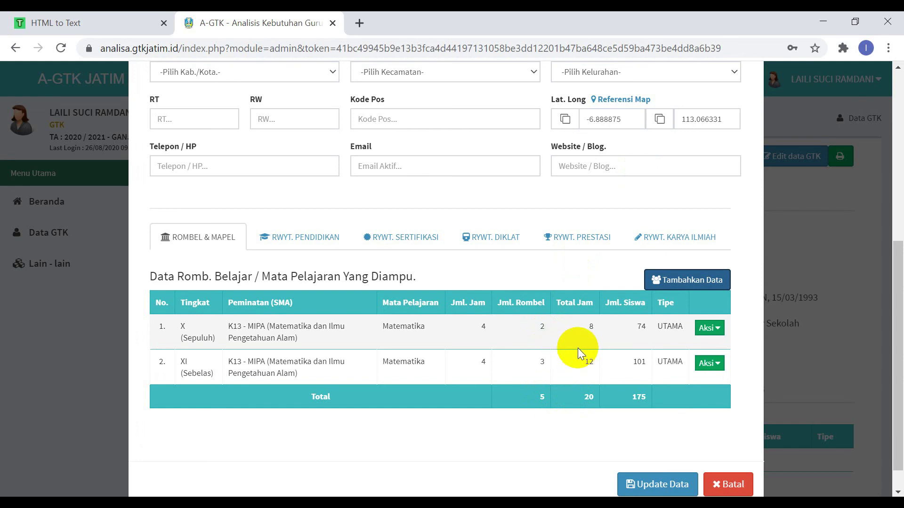
pyautogui.click(660, 486)
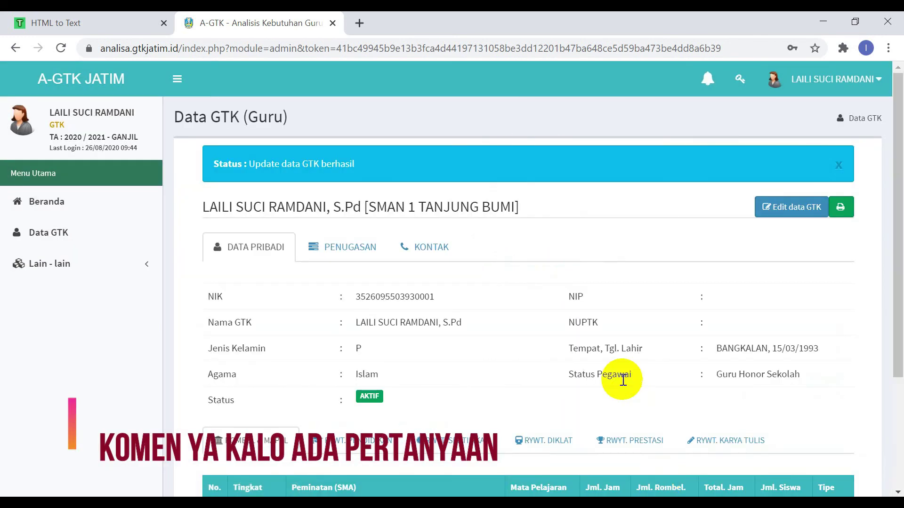
# - Review the saved teacher data, and check the teaching totals and data-editing progress on the Beranda page
pyautogui.scroll(-3, 623, 379)
pyautogui.scroll(-1, 622, 379)
pyautogui.scroll(4, 616, 378)
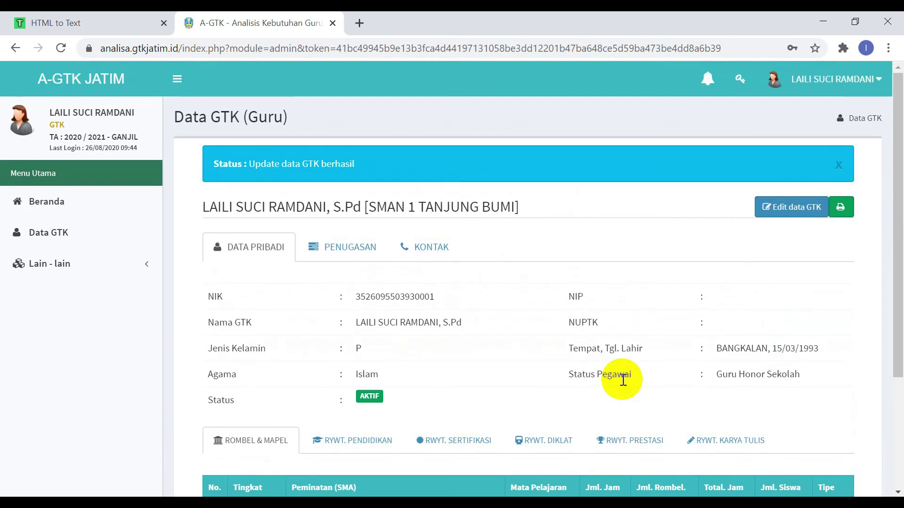
pyautogui.click(98, 207)
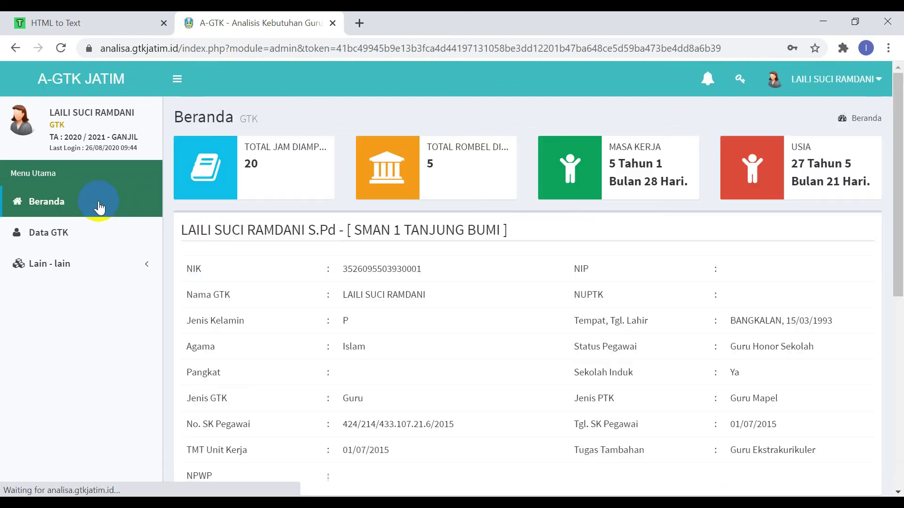
pyautogui.scroll(-5, 414, 303)
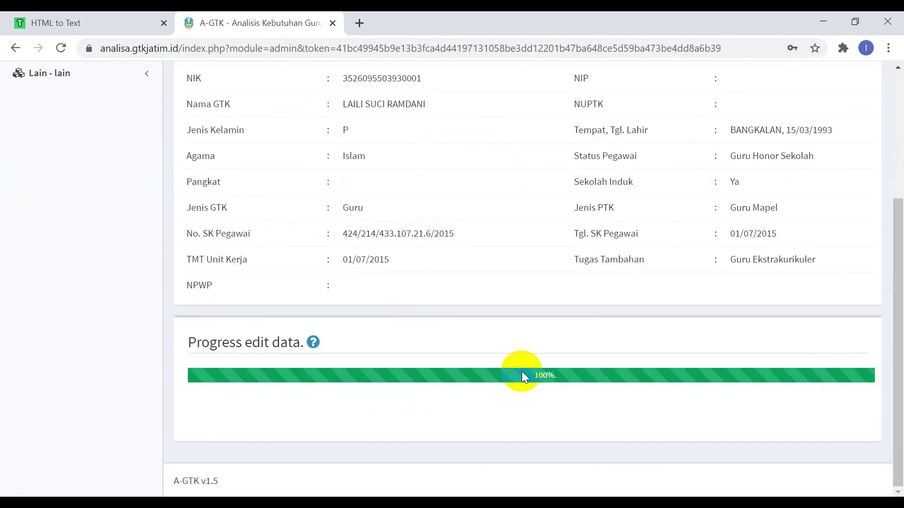